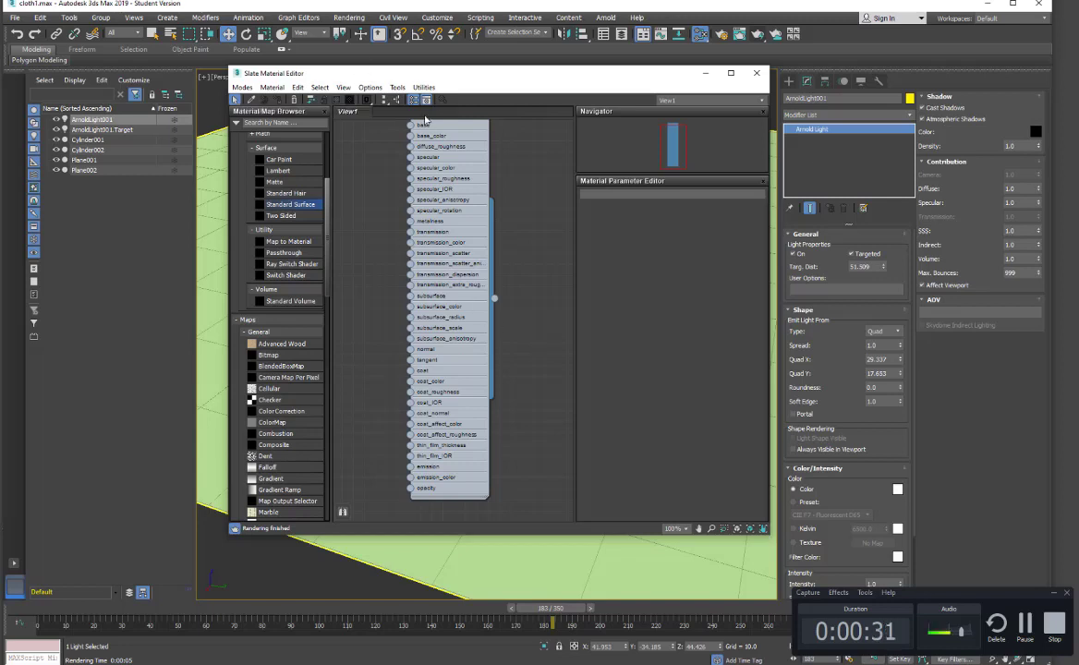
# - Minimize the browser showing the Arnold download page to get back to 3ds Max
pyautogui.moveTo(354, 163)
pyautogui.mouseDown(button='middle')
pyautogui.moveTo(345, 230)
pyautogui.moveTo(357, 179)
pyautogui.mouseUp(button='middle')
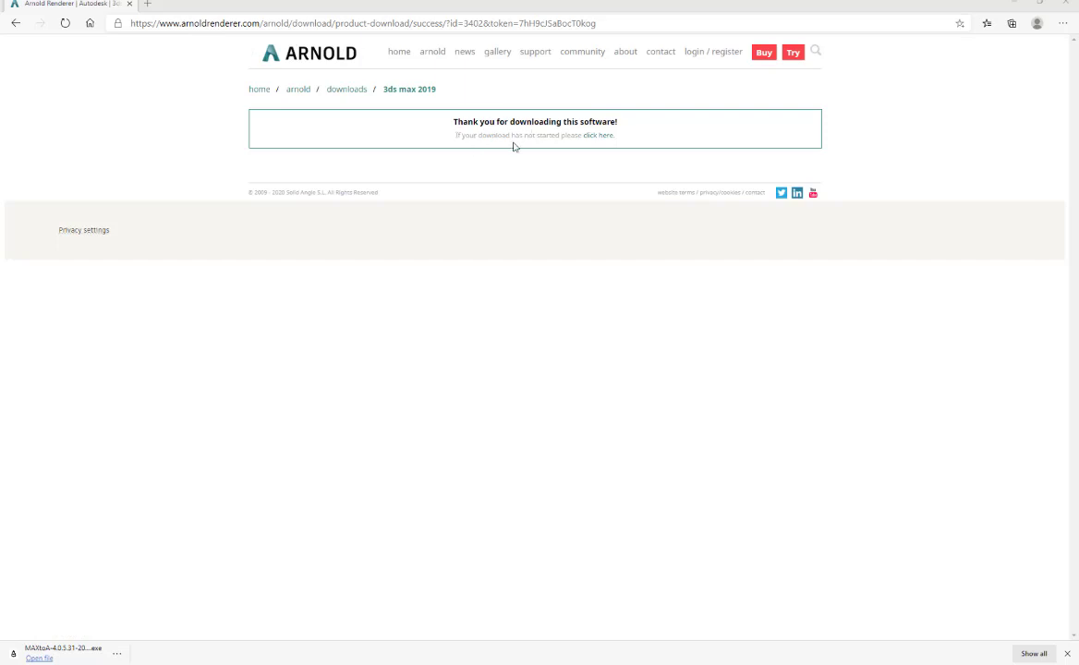
pyautogui.click(1013, 3)
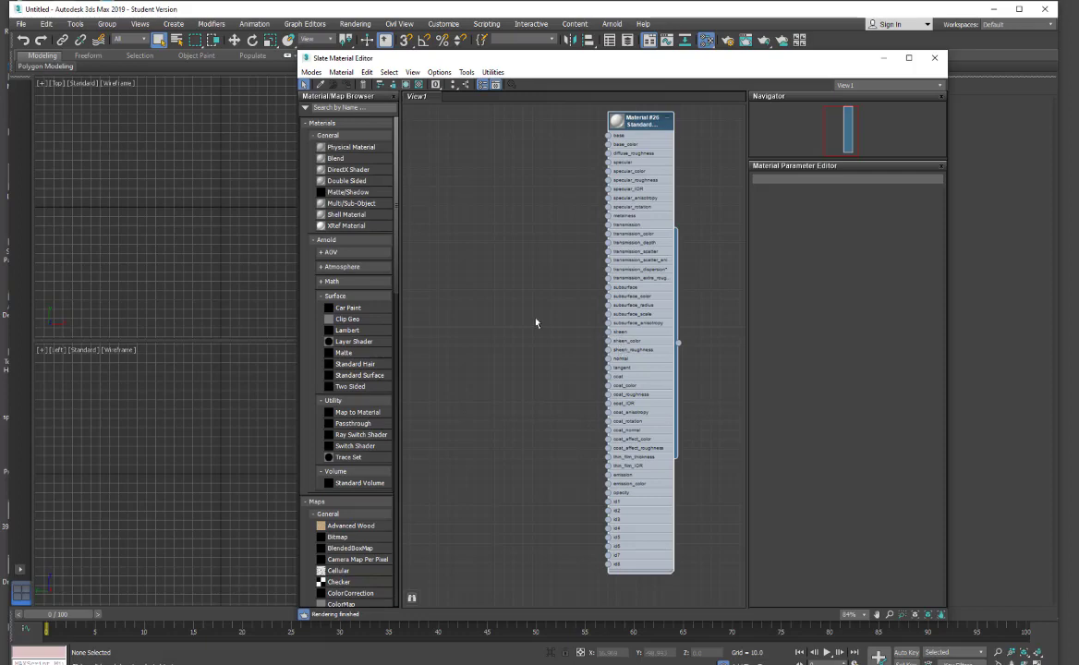
# - Drag the Slate Material Editor aside to uncover the draped tablecloth scene
pyautogui.moveTo(629, 66); pyautogui.dragTo(587, 80)
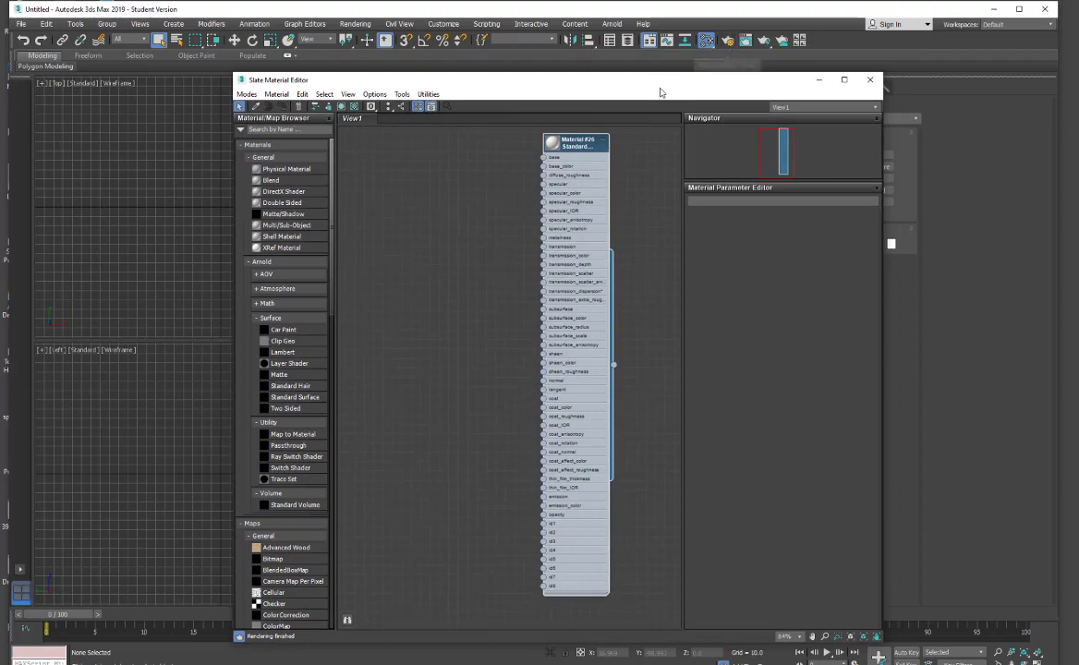
pyautogui.moveTo(646, 80); pyautogui.dragTo(698, 54)
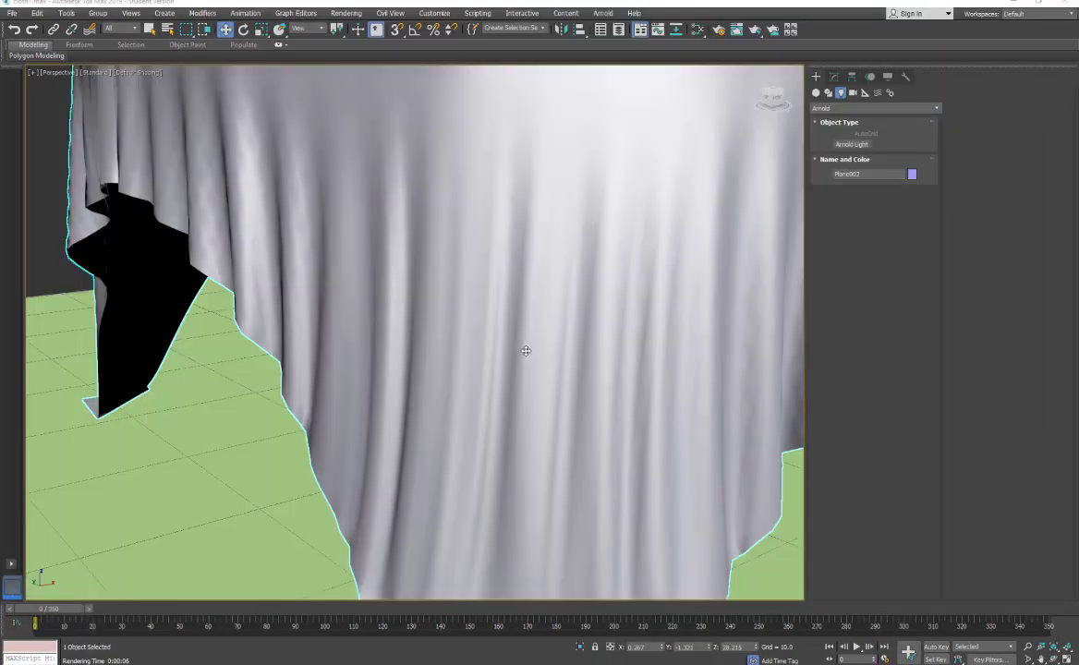
# - Frame a low close-up of the draped cloth and render it with Arnold
pyautogui.scroll(-10, 425, 255)
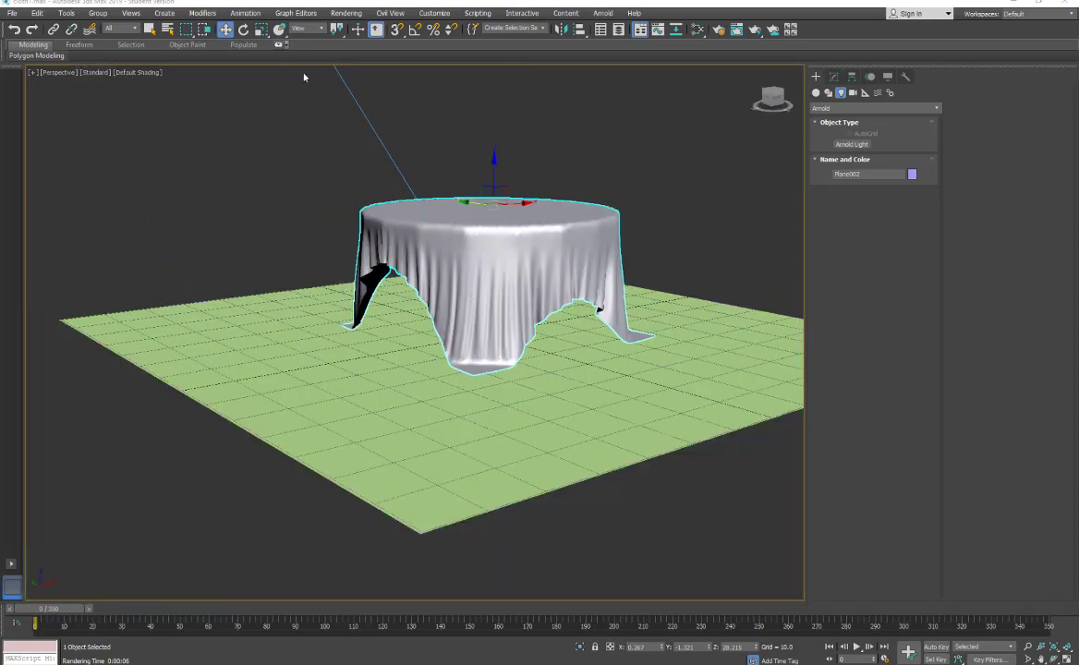
pyautogui.keyDown('alt'); pyautogui.moveTo(303, 77); pyautogui.dragTo(397, 249, button='middle'); pyautogui.keyUp('alt')
pyautogui.scroll(5, 470, 269)
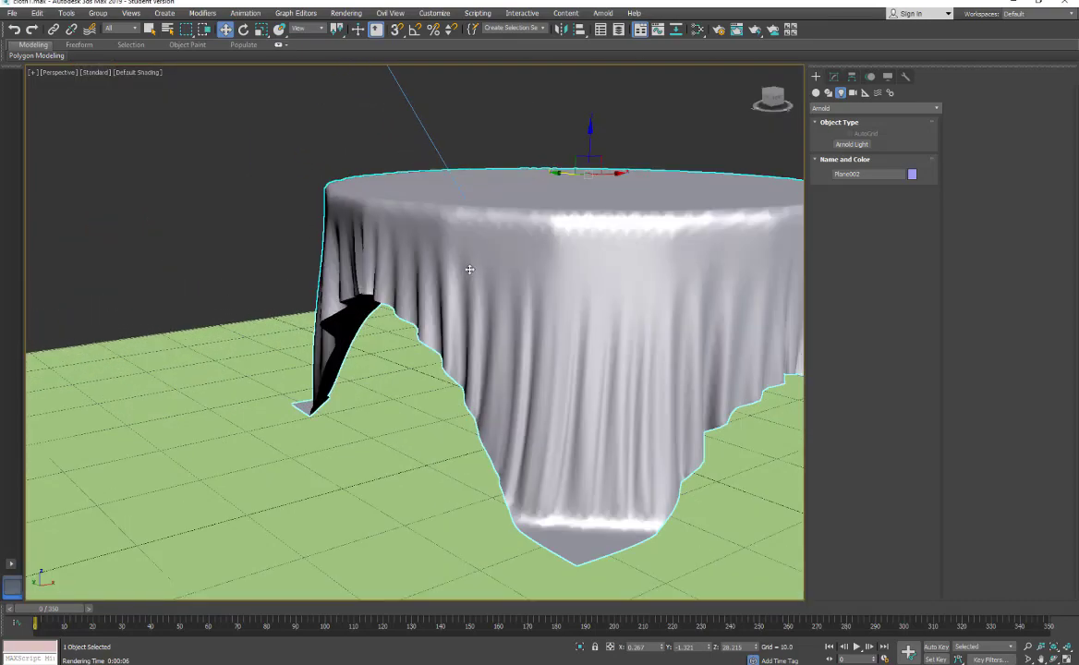
pyautogui.scroll(4, 461, 250)
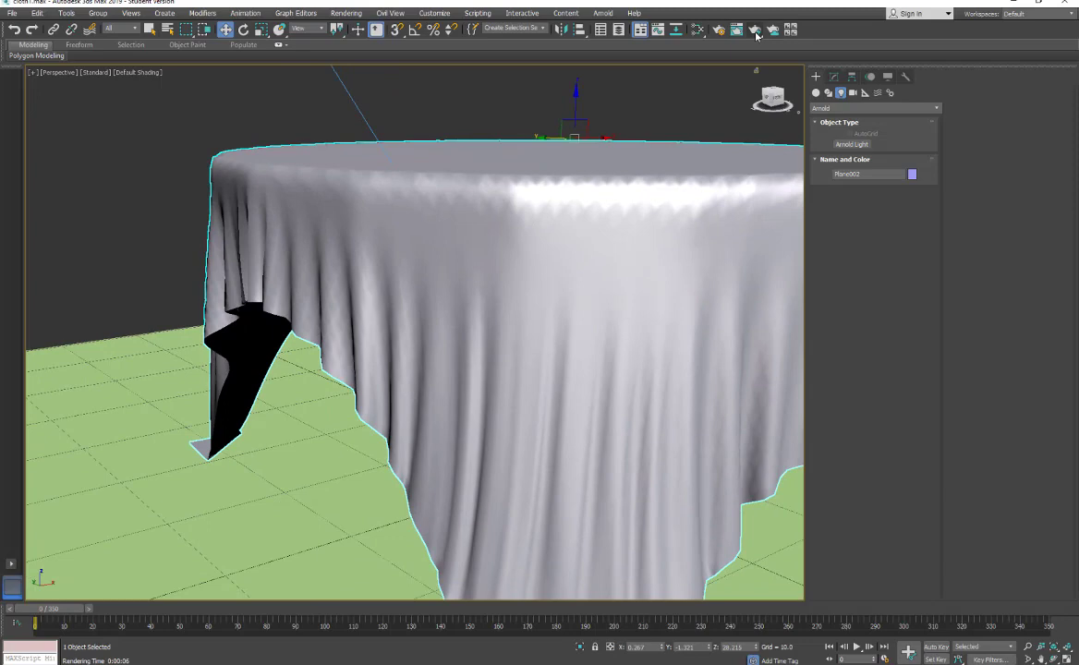
pyautogui.click(755, 30)
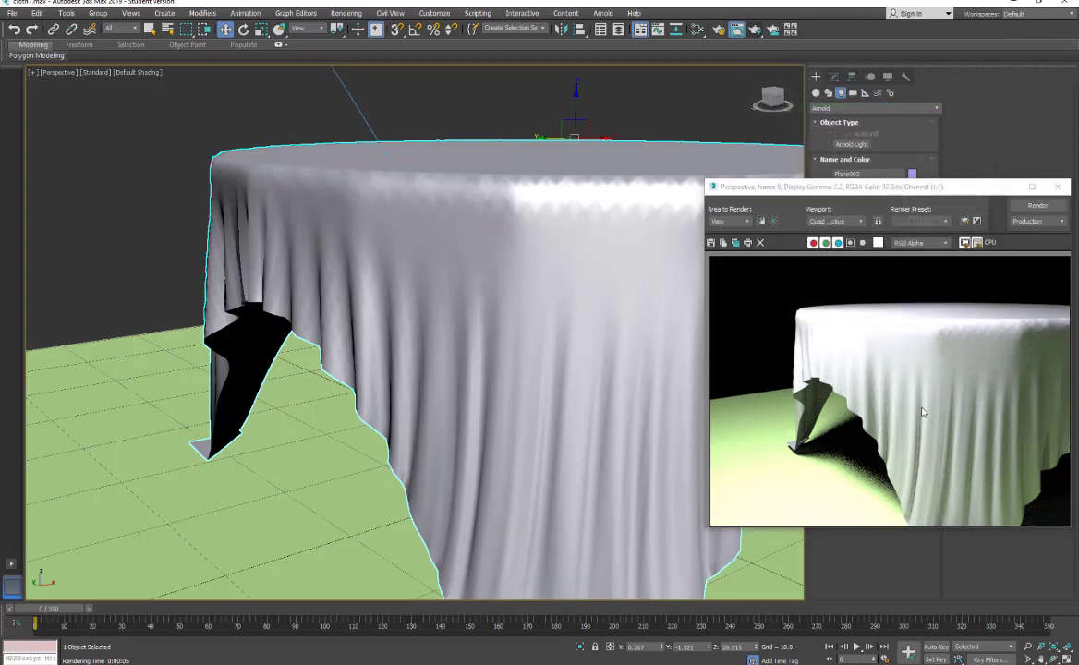
# - Raise the cloth in frame, re-render the close-up, and bring up the Slate Material Editor
pyautogui.scroll(5, 536, 364)
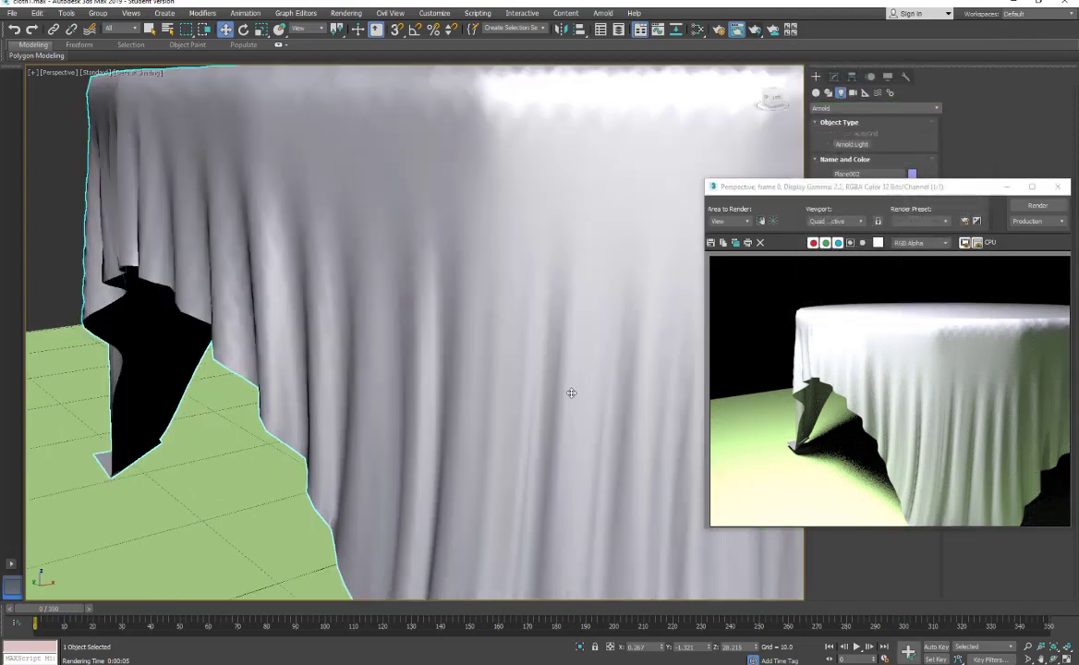
pyautogui.moveTo(443, 346); pyautogui.dragTo(469, 205, button='middle')
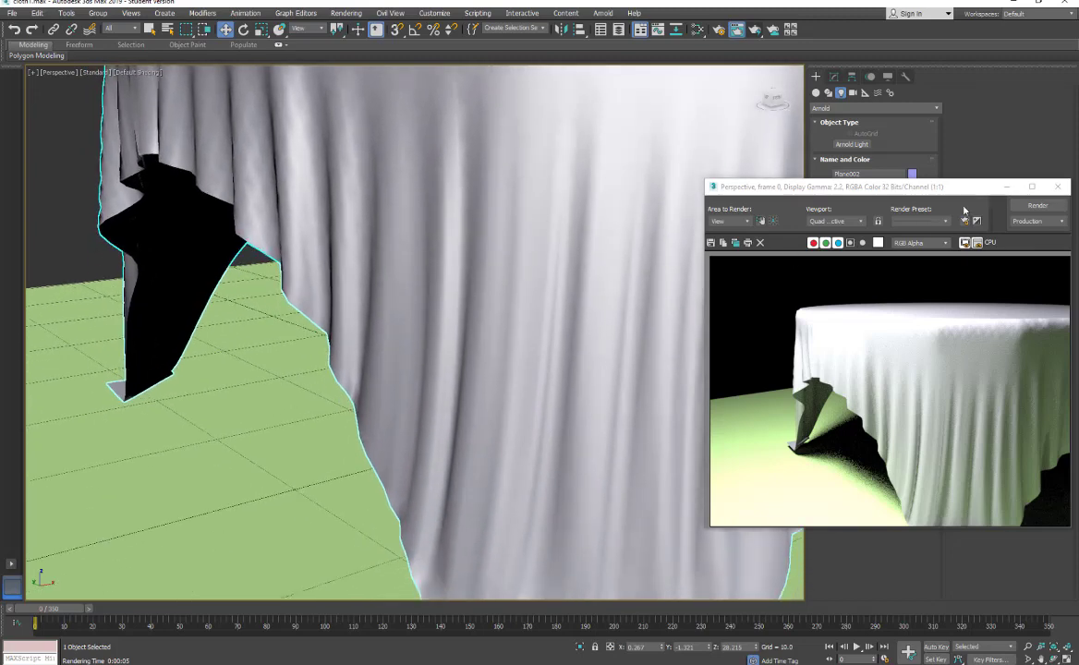
pyautogui.click(1022, 210)
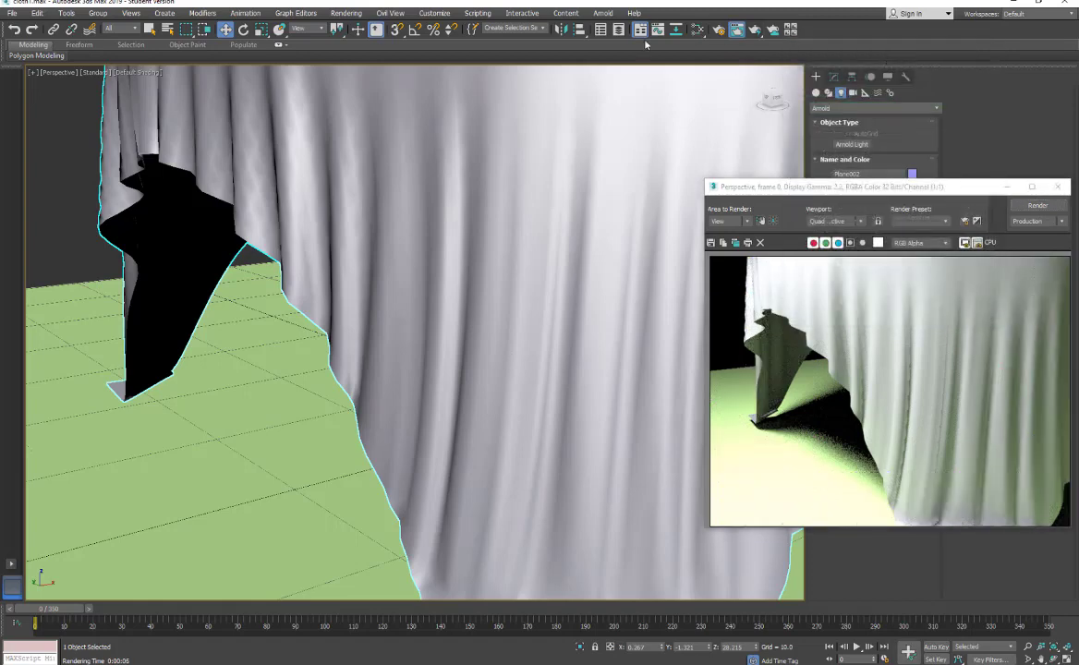
pyautogui.click(698, 31)
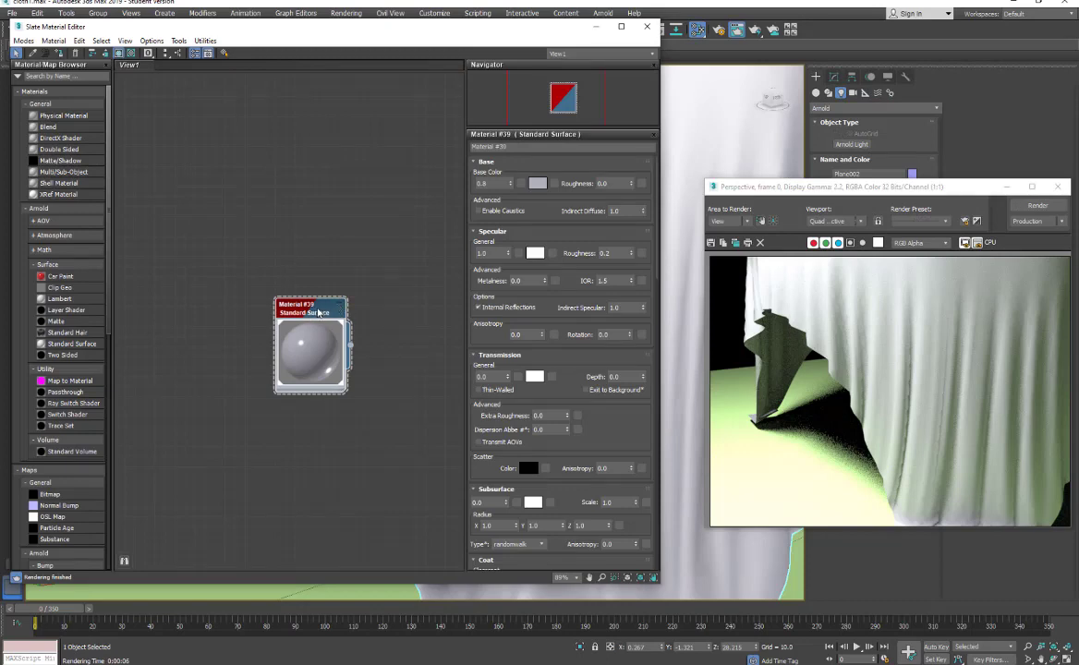
# - Replace the old node with a new Arnold Standard Surface material, Material #40
pyautogui.press('Delete')
pyautogui.rightClick(266, 262)
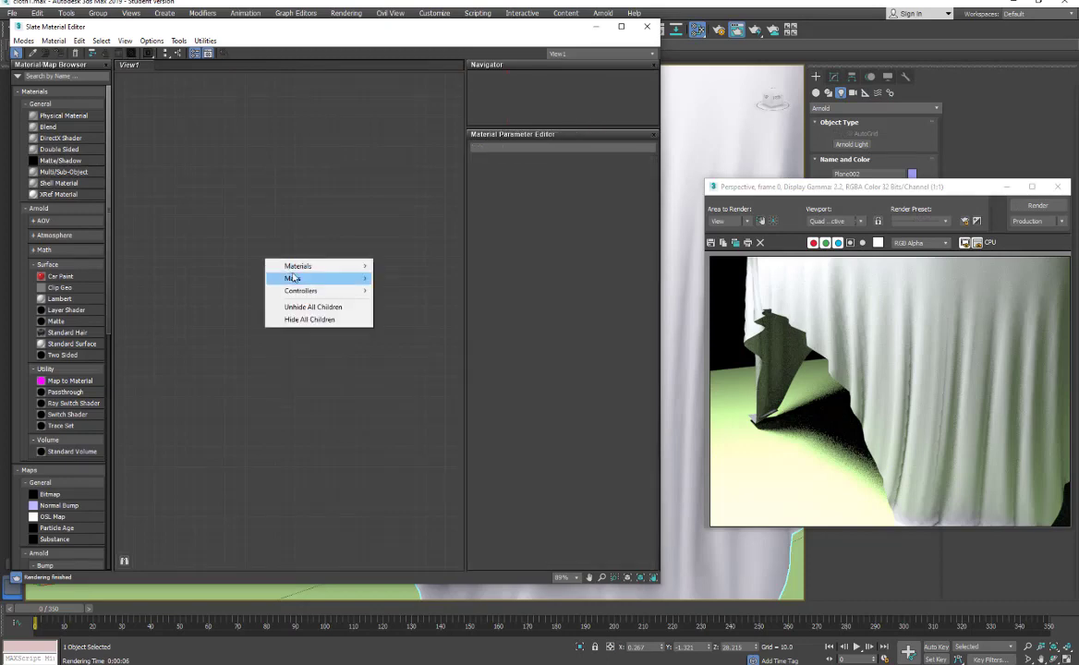
pyautogui.moveTo(293, 267)
pyautogui.moveTo(399, 278)
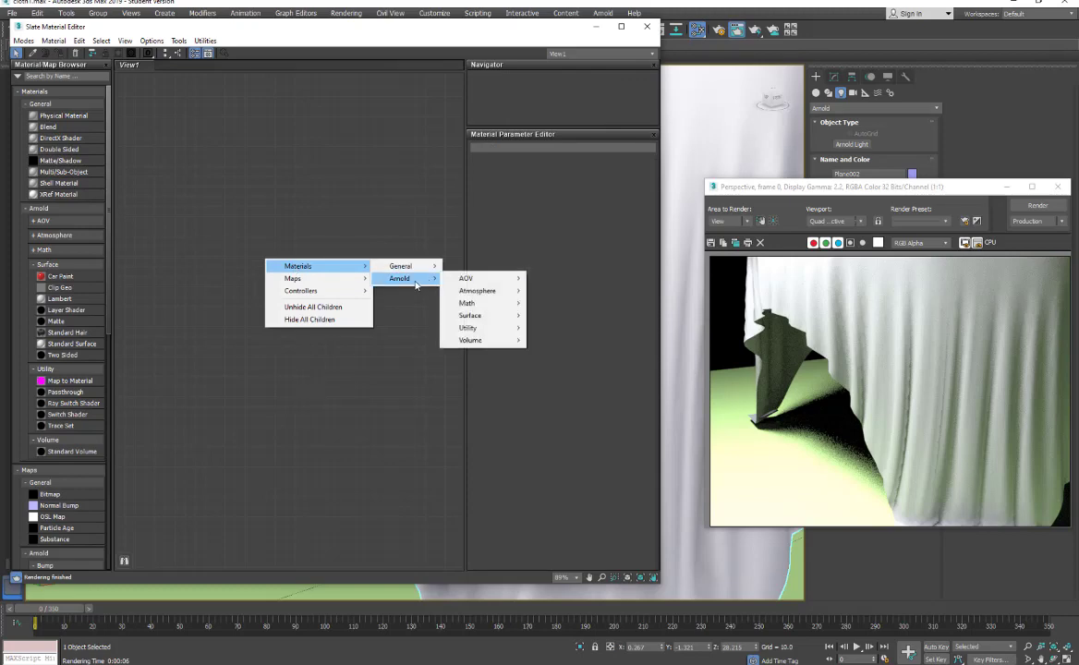
pyautogui.moveTo(471, 315)
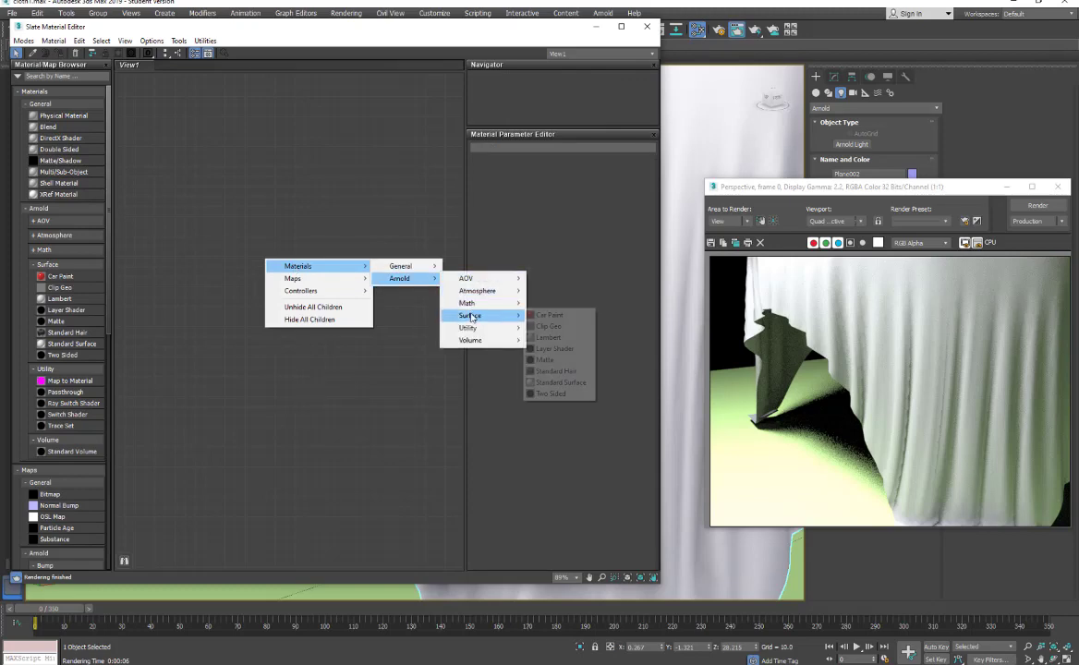
pyautogui.click(547, 383)
pyautogui.moveTo(266, 258); pyautogui.dragTo(370, 150)
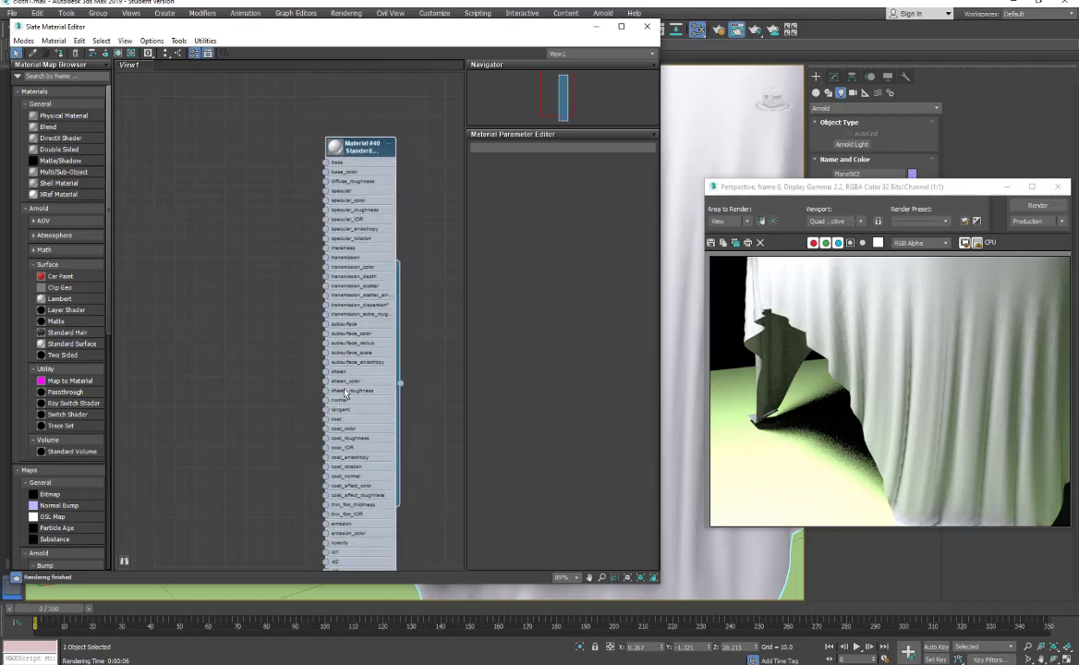
# - Assign Material #40 to the selected tablecloth
pyautogui.click(706, 133)
pyautogui.click(97, 64)
pyautogui.rightClick(361, 161)
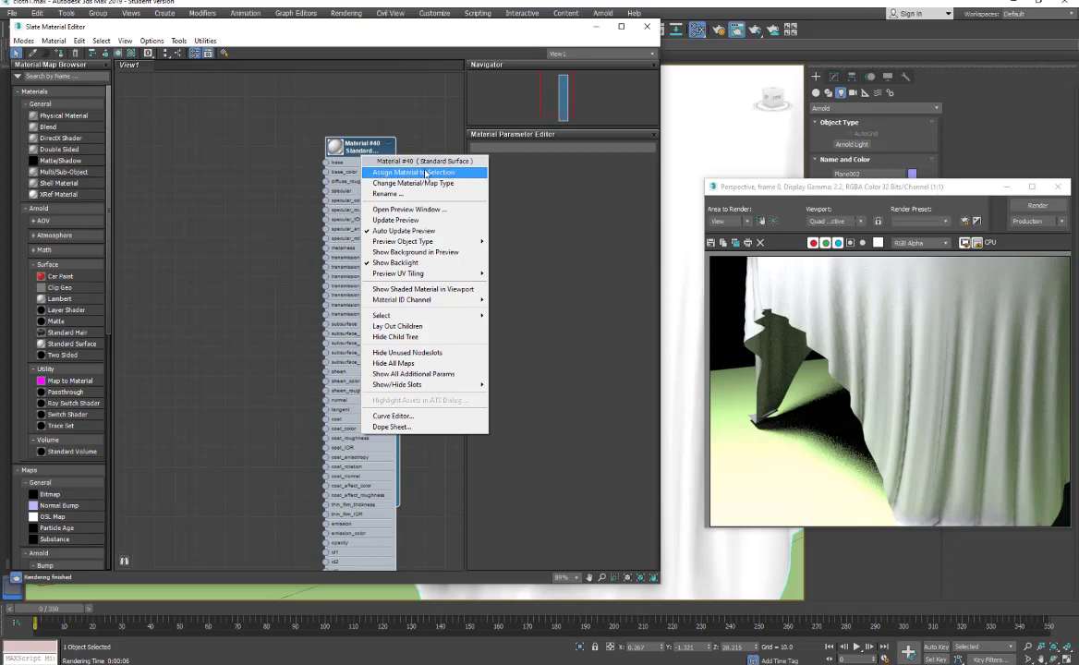
pyautogui.click(359, 150)
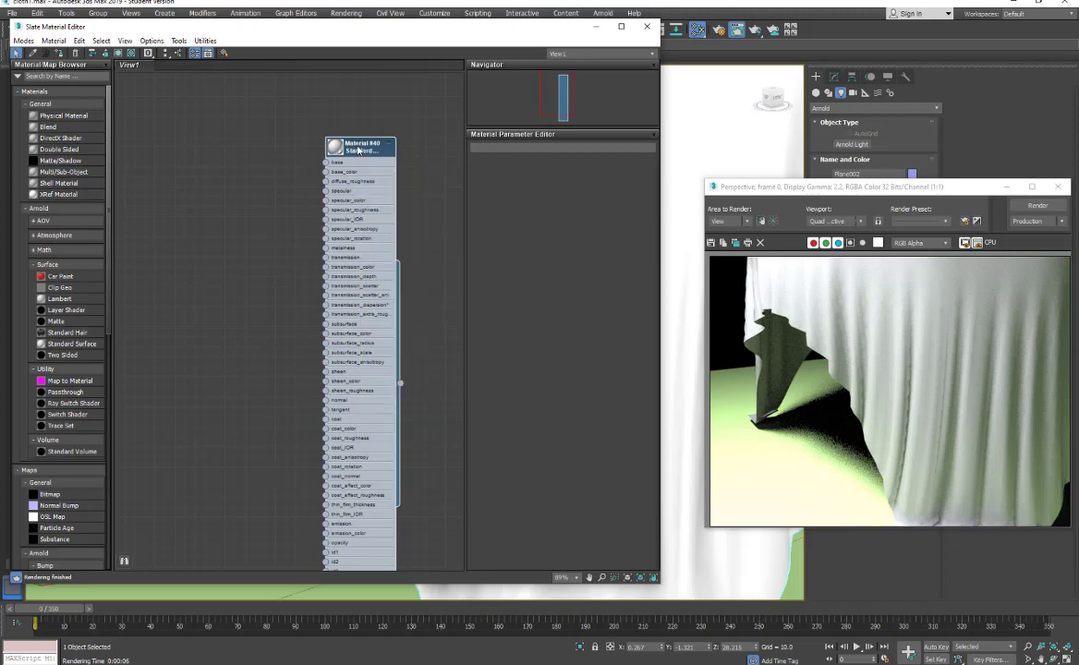
# - Show Material #40's parameters and open its white Base Color picker
pyautogui.doubleClick(347, 147)
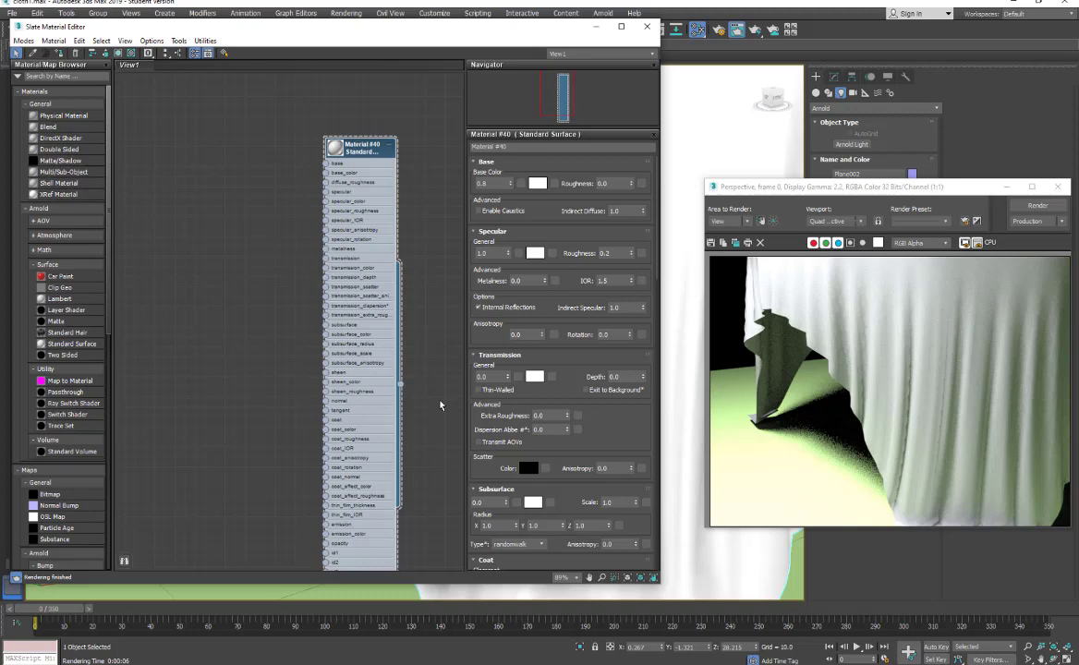
pyautogui.click(537, 183)
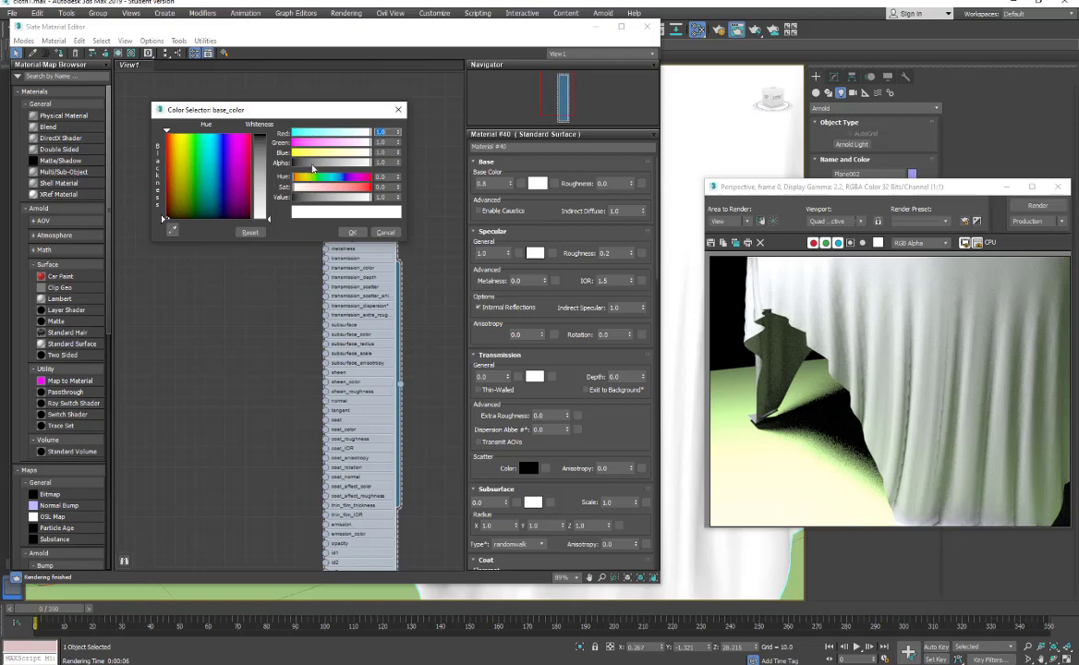
# - Set the base colour to dark purple (Hue 0.76, Sat 0.906, Value 0.122) and render
pyautogui.click(224, 184)
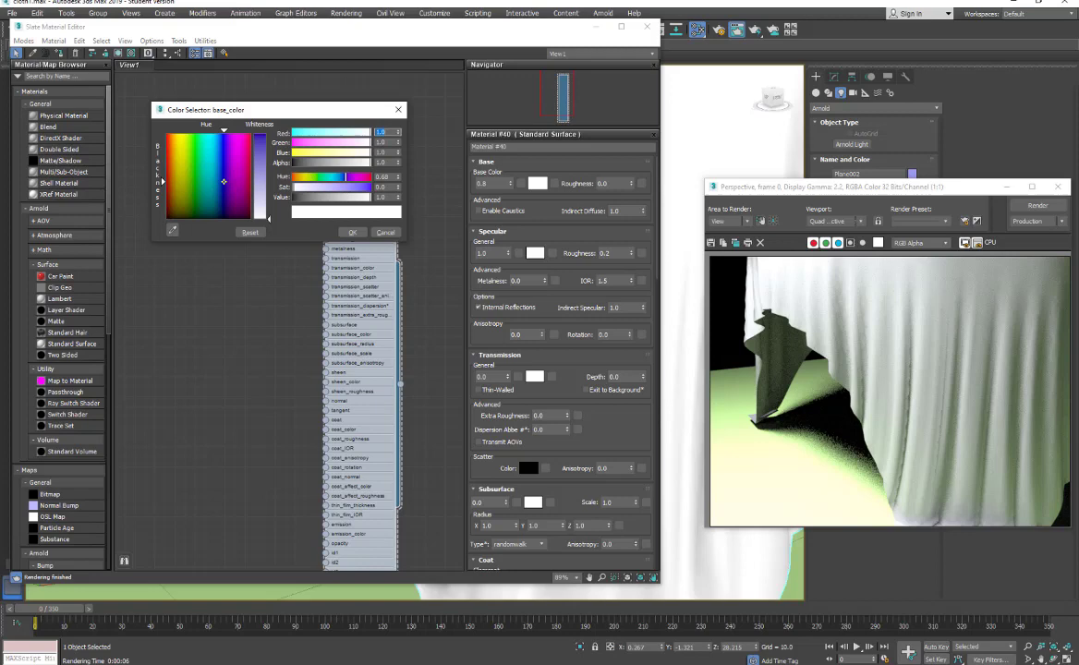
pyautogui.moveTo(224, 181)
pyautogui.mouseDown()
pyautogui.moveTo(233, 186)
pyautogui.moveTo(217, 172)
pyautogui.moveTo(230, 209)
pyautogui.mouseUp()
pyautogui.moveTo(370, 188); pyautogui.dragTo(305, 198)
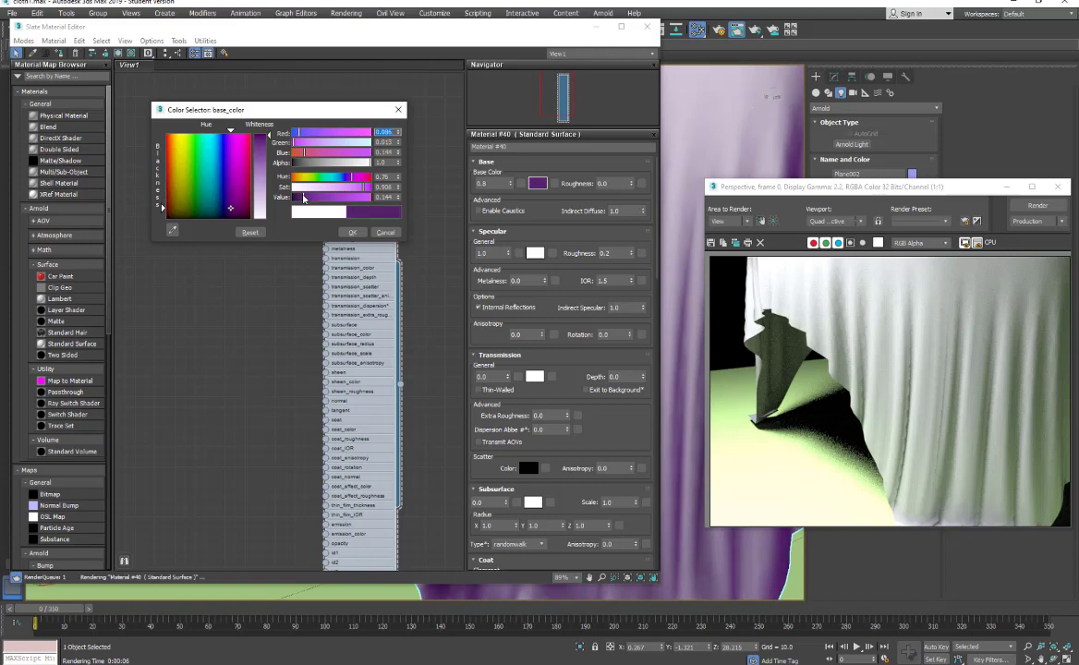
pyautogui.moveTo(306, 198); pyautogui.dragTo(295, 198)
pyautogui.moveTo(328, 116); pyautogui.dragTo(288, 110)
pyautogui.click(1027, 208)
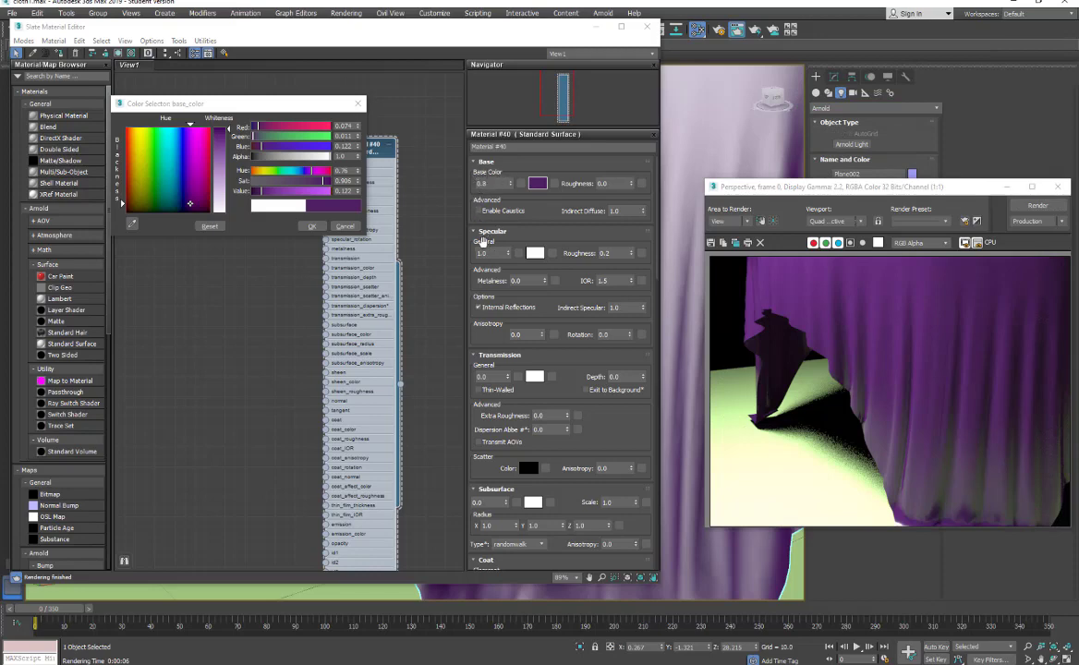
# - Set the Specular weight to 0.0 and re-render the cloth
pyautogui.doubleClick(481, 253)
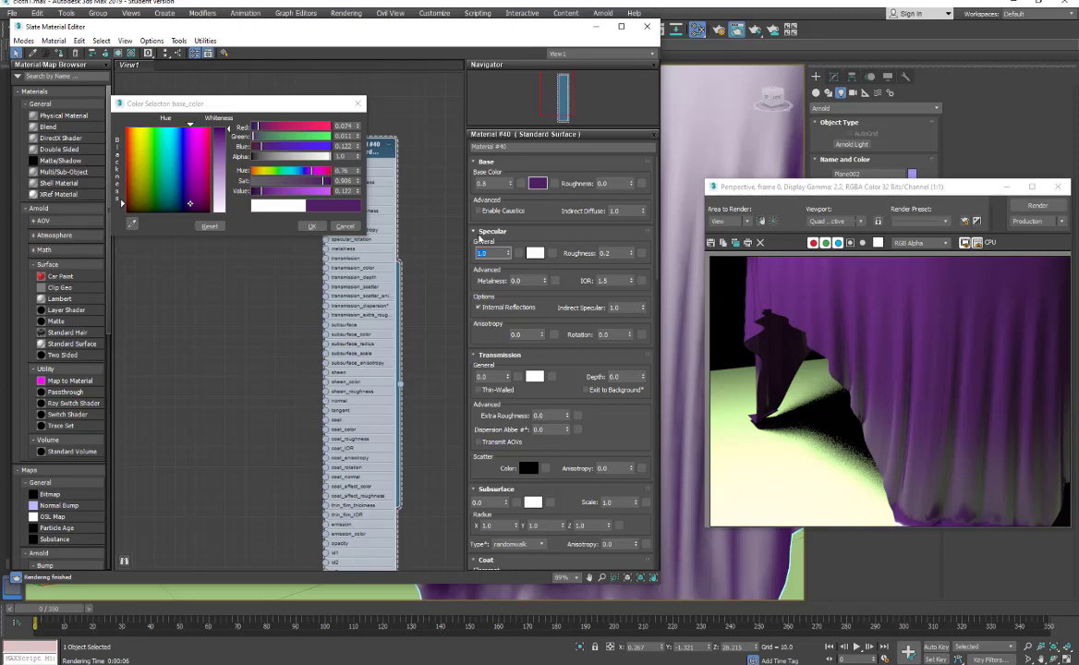
pyautogui.write('0')
pyautogui.press('Return')
pyautogui.hotkey('shift', 'q')
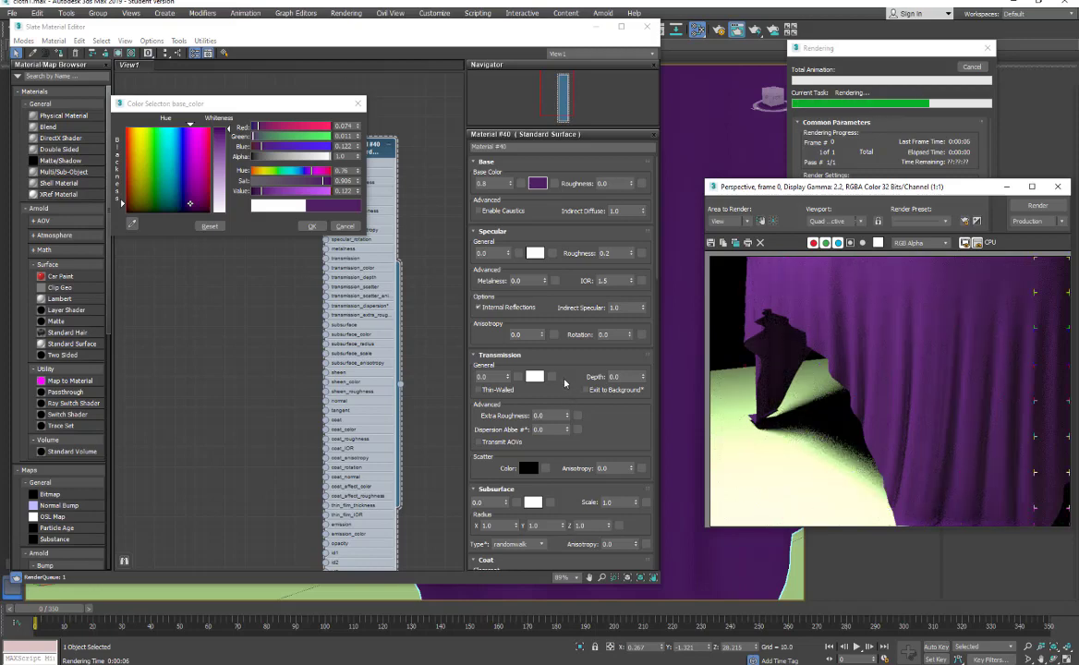
# - Collapse the Transmission, Subsurface and Coat rollouts to reach the Sheen settings
pyautogui.click(476, 355)
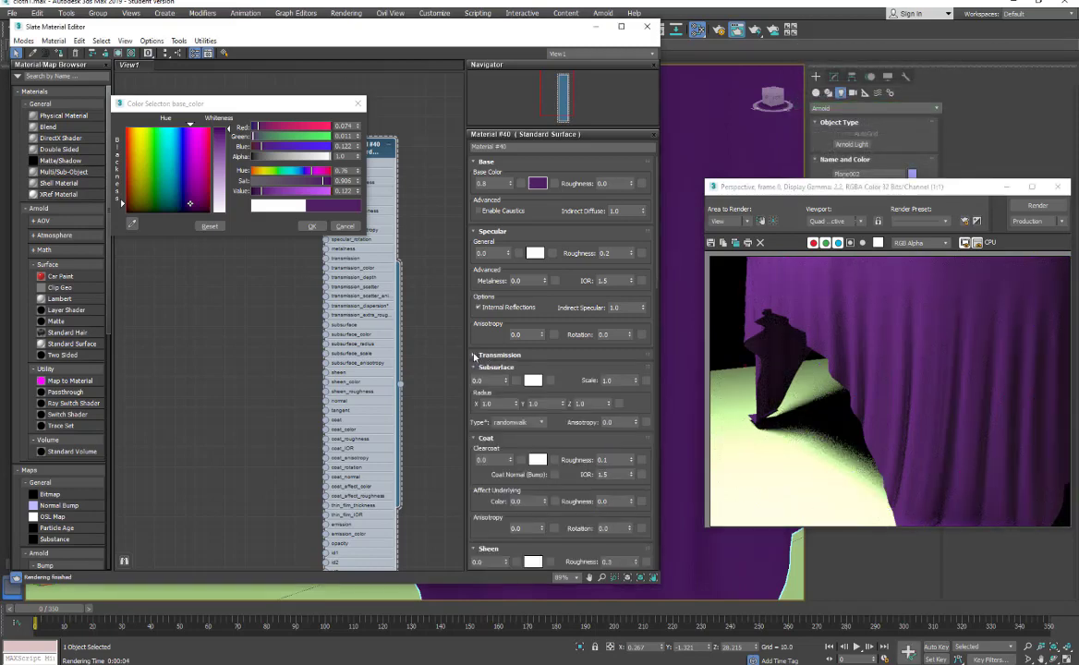
pyautogui.click(474, 368)
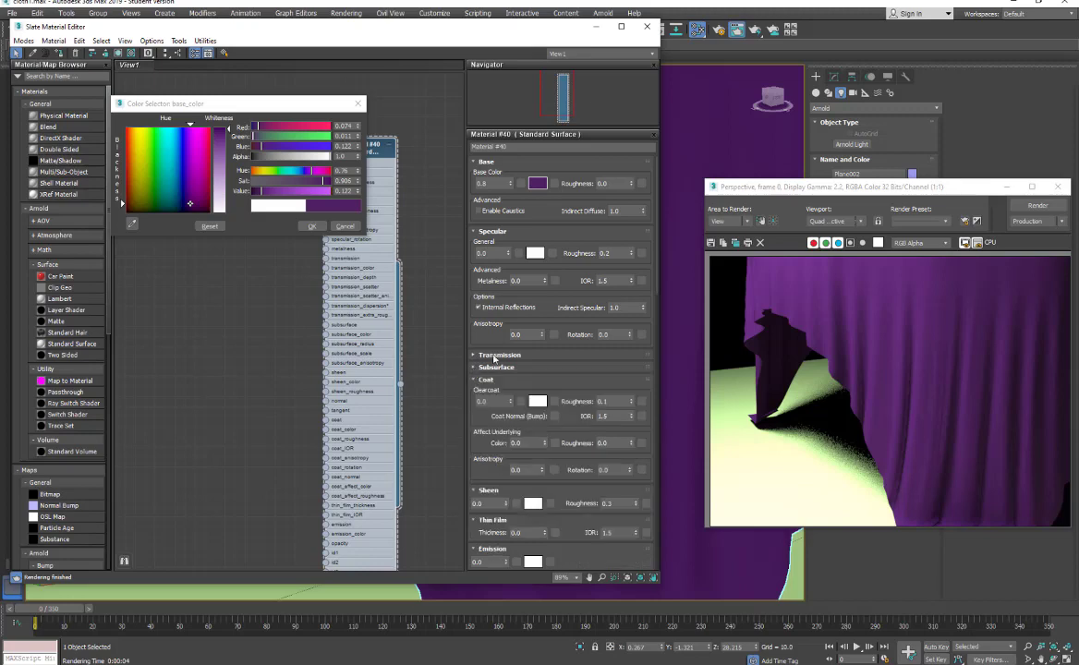
pyautogui.click(474, 380)
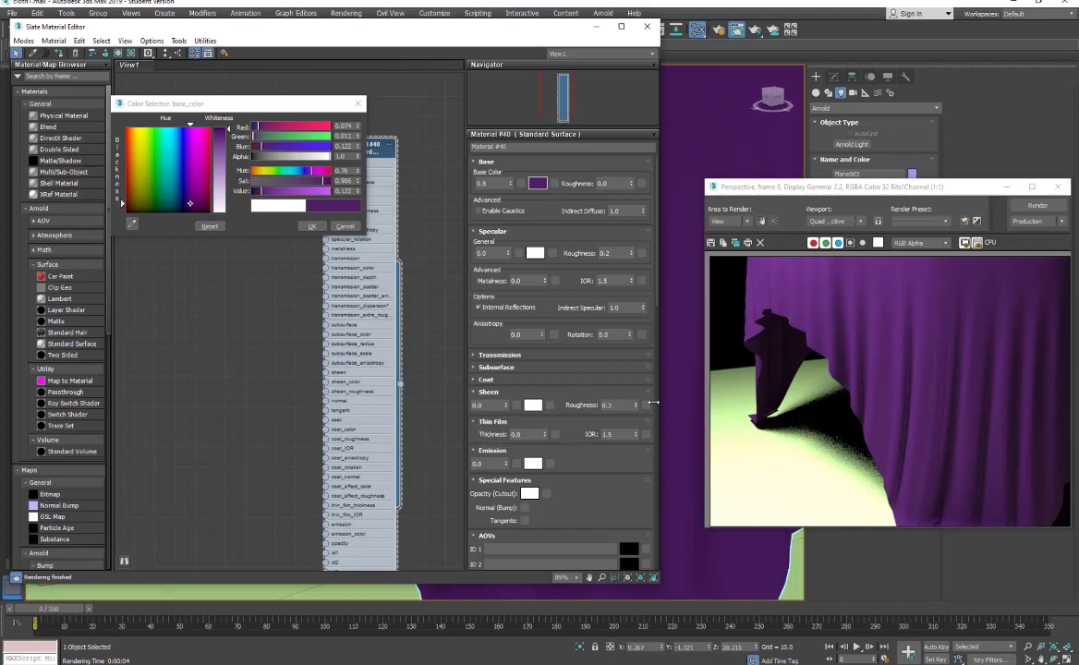
# - Set the sheen weight to 1.0 and render the tablecloth
pyautogui.click(490, 404)
pyautogui.write('1')
pyautogui.press('Return')
pyautogui.click(1037, 205)
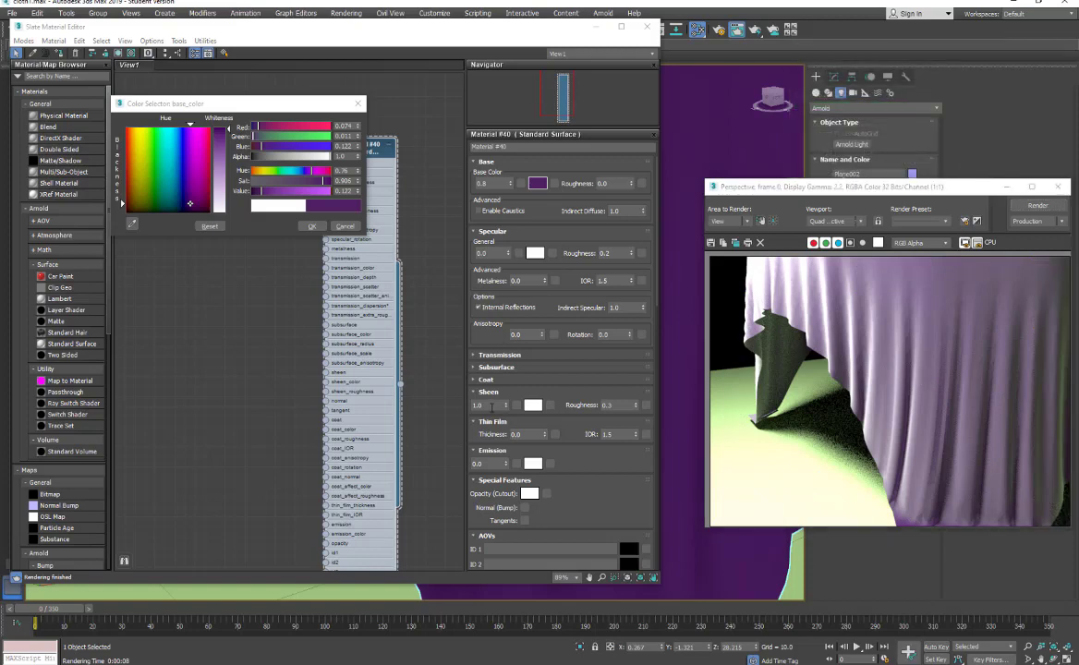
# - Lower the sheen weight to 0.01 and render again
pyautogui.click(485, 404)
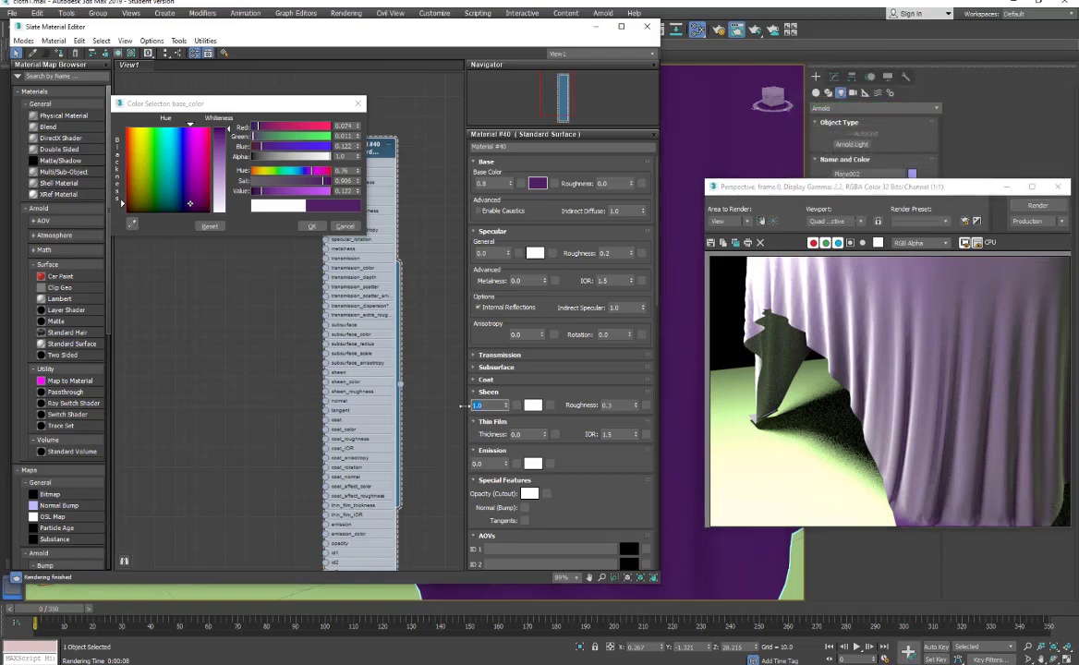
pyautogui.press('BackSpace')
pyautogui.write('.01')
pyautogui.click(1020, 207)
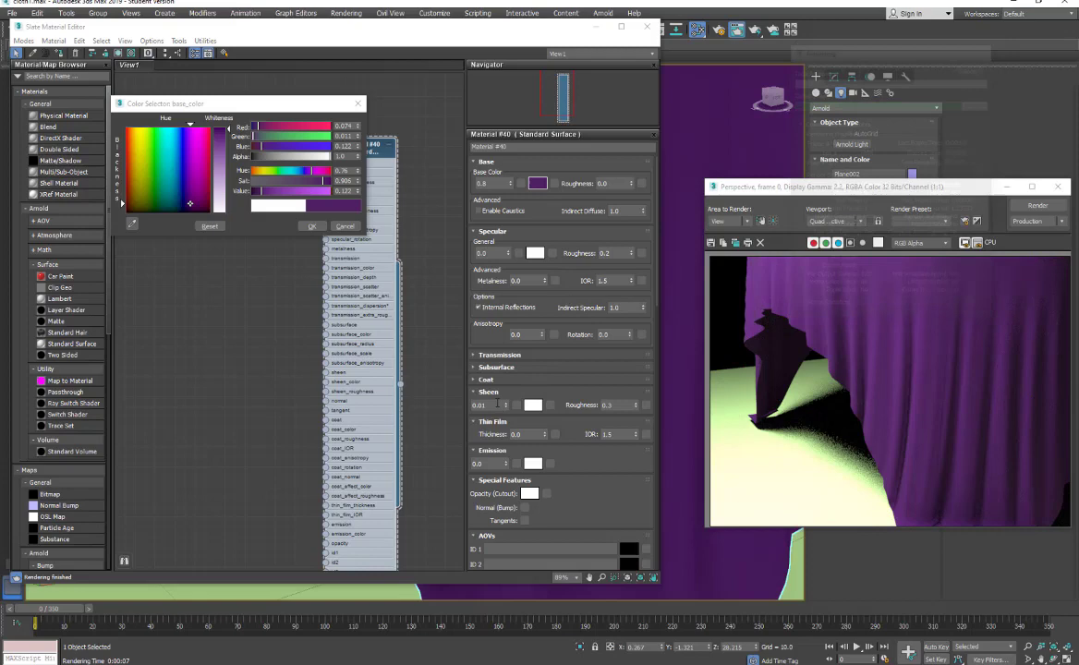
# - Settle the sheen weight at 0.1 and re-render the cloth
pyautogui.click(497, 404)
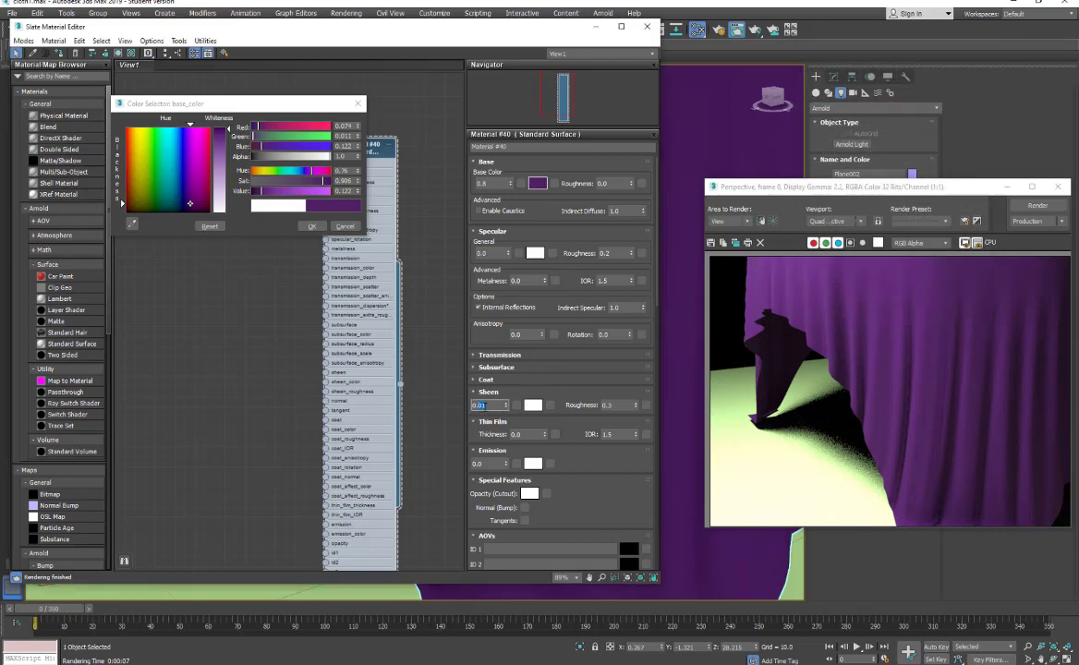
pyautogui.write('0.1')
pyautogui.click(919, 182)
pyautogui.hotkey('shift', 'q')
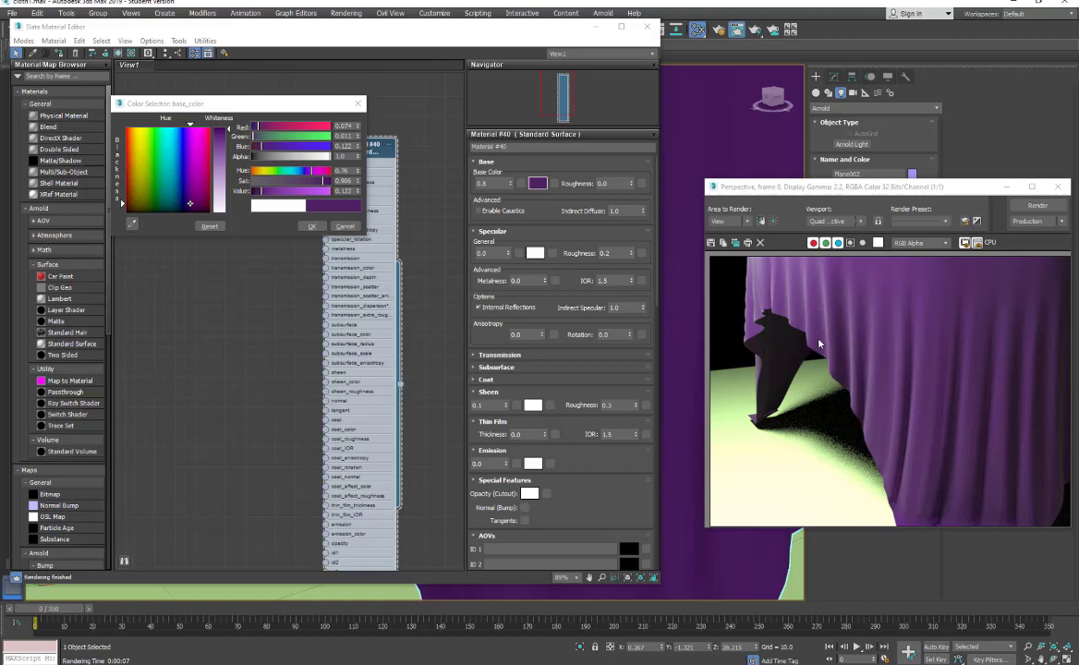
# - Try sheen roughness values 0.1 and 0.3, then re-render the purple cloth
pyautogui.doubleClick(607, 404)
pyautogui.write('0.1')
pyautogui.doubleClick(605, 404)
pyautogui.write('0.3')
pyautogui.doubleClick(608, 406)
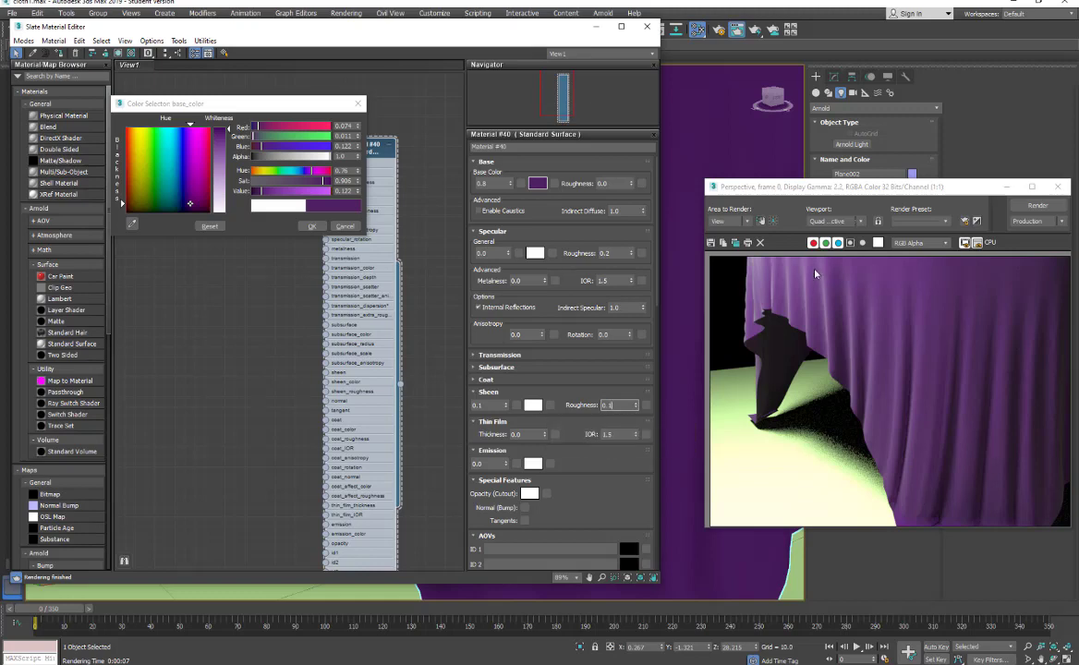
pyautogui.click(1036, 205)
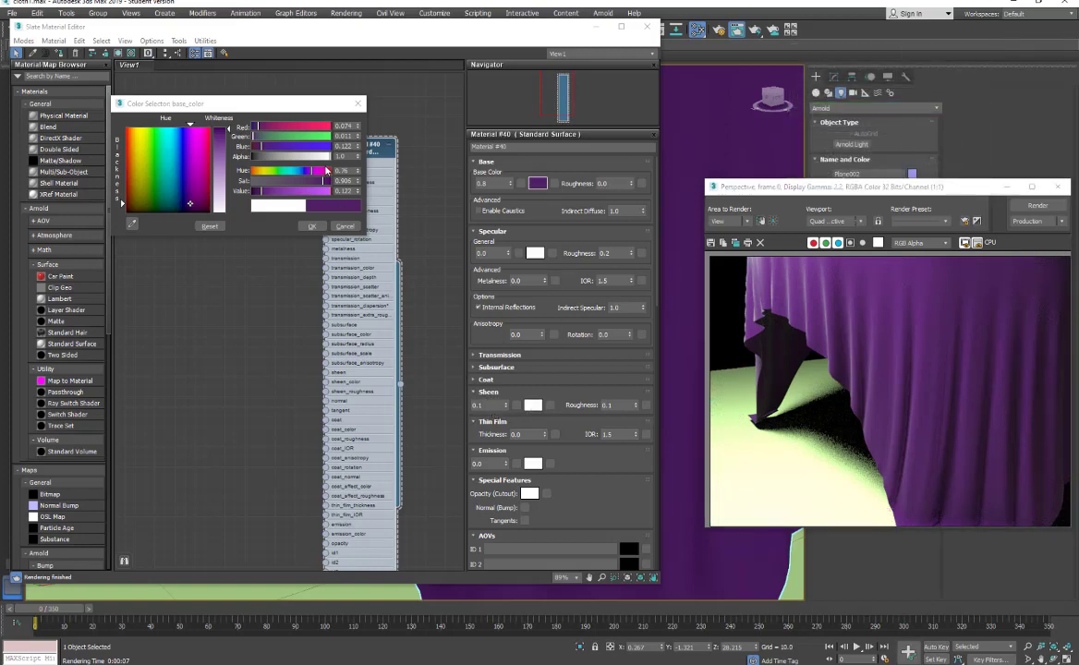
# - Copy the purple base colour into the Sheen colour, then adjust the colour's brightness
pyautogui.rightClick(538, 188)
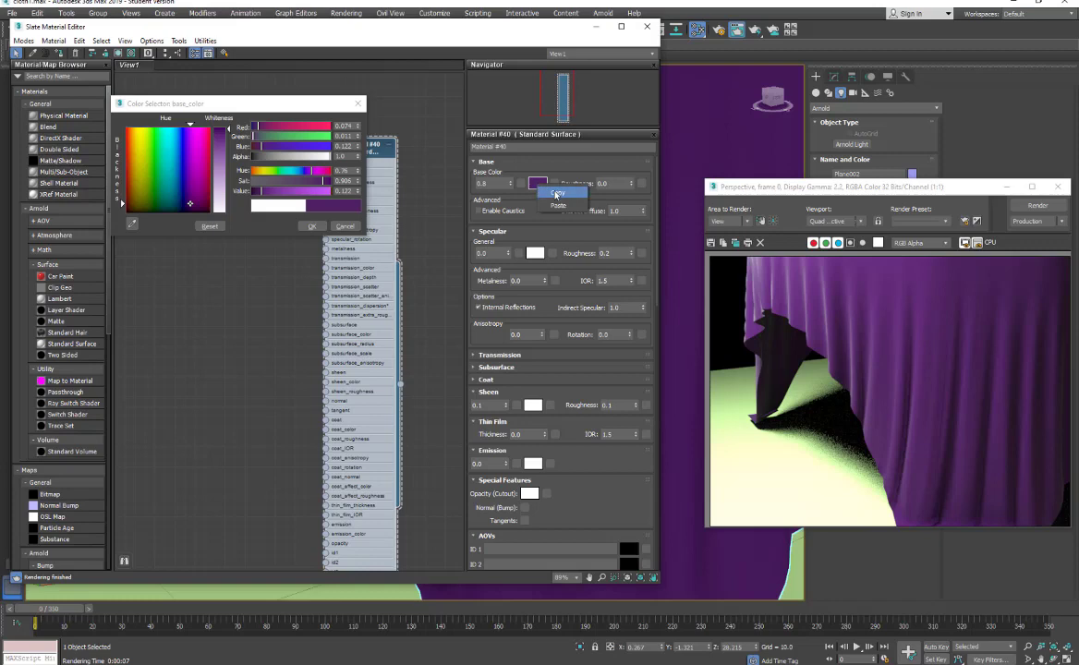
pyautogui.click(552, 193)
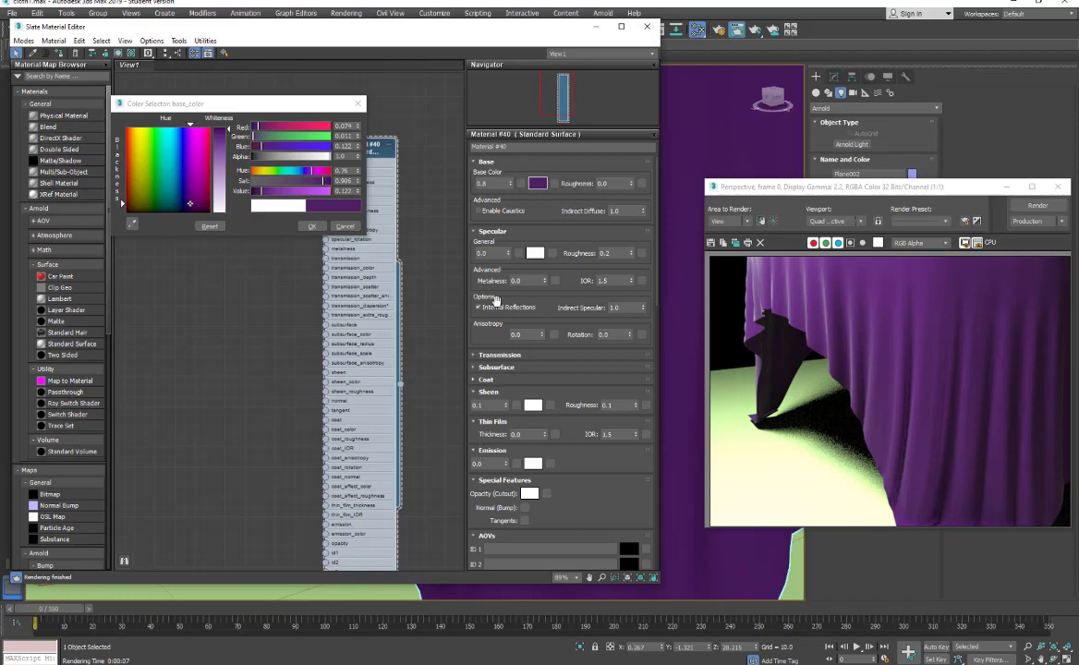
pyautogui.rightClick(533, 407)
pyautogui.click(542, 427)
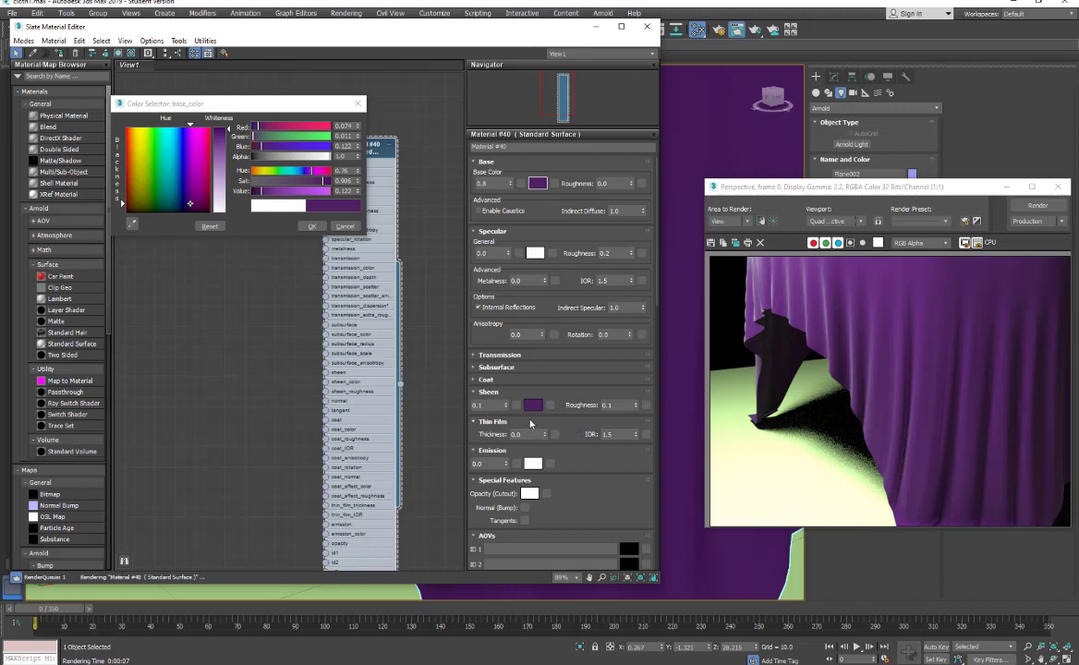
pyautogui.moveTo(277, 191)
pyautogui.mouseDown()
pyautogui.moveTo(330, 192)
pyautogui.moveTo(256, 192)
pyautogui.mouseUp()
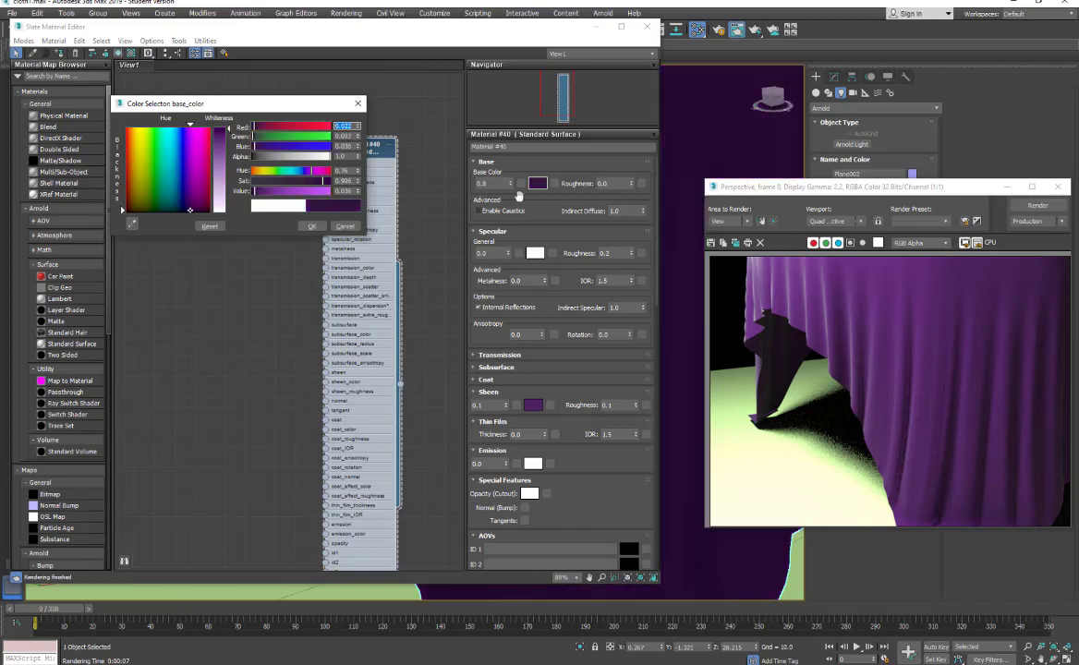
# - Change the sheen colour to a paler lilac purple, with Value 0.82 and Saturation about 0.66
pyautogui.click(535, 405)
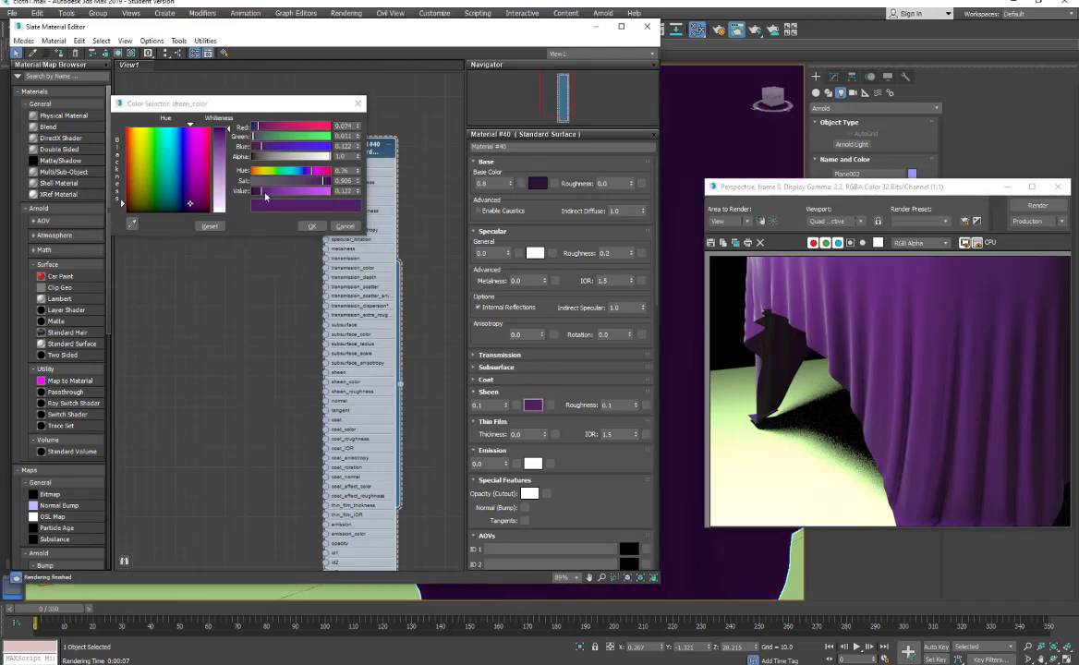
pyautogui.moveTo(298, 197); pyautogui.dragTo(317, 195)
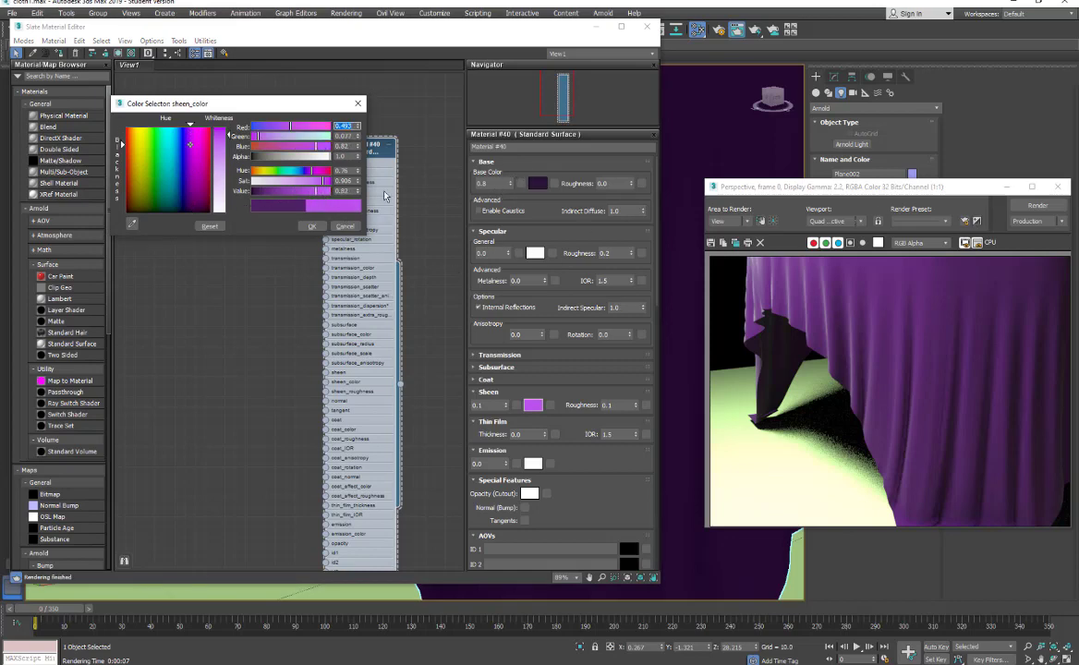
pyautogui.moveTo(324, 182); pyautogui.dragTo(305, 182)
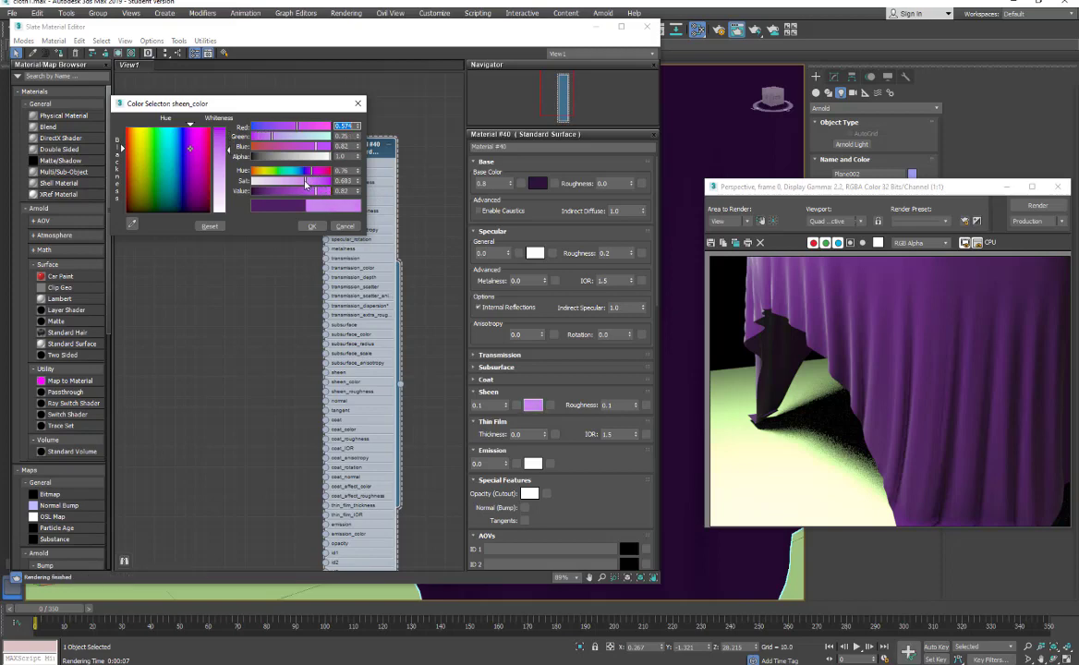
pyautogui.click(312, 226)
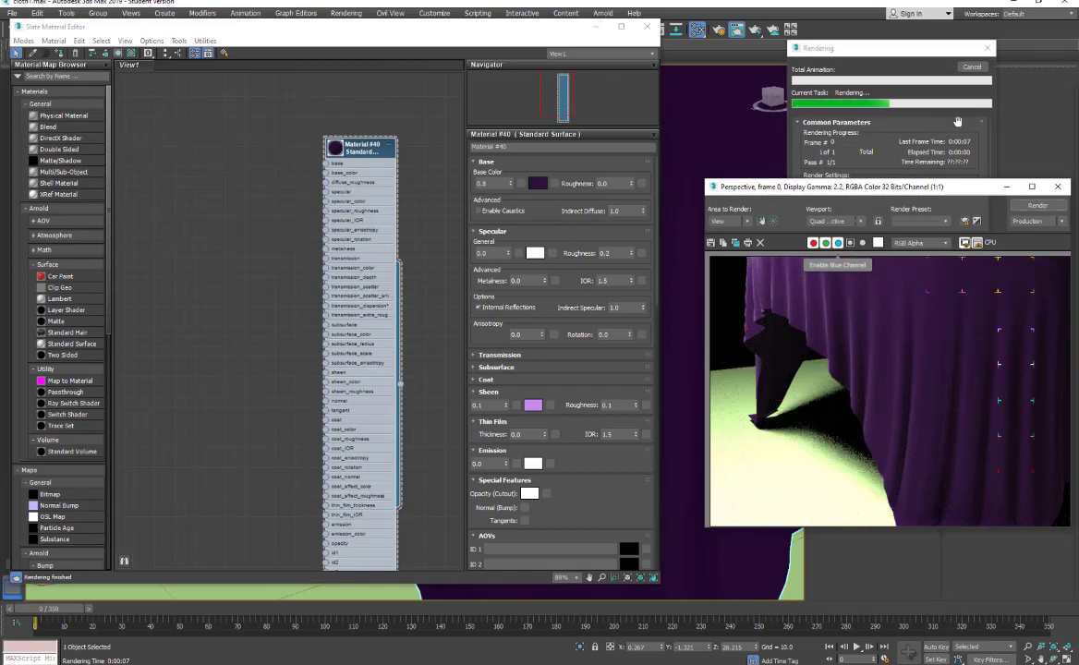
# - Raise sheen roughness to 0.32 and re-render, set sheen weight to 0.29, then slide the editor left
pyautogui.click(971, 67)
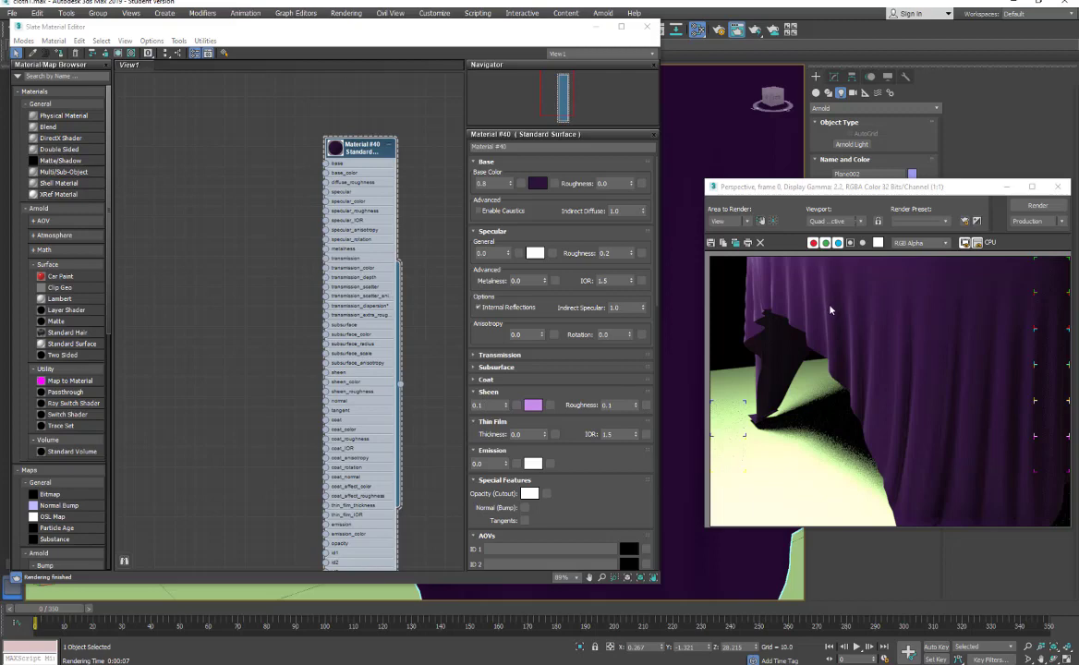
pyautogui.click(636, 403)
pyautogui.moveTo(636, 403); pyautogui.dragTo(633, 391)
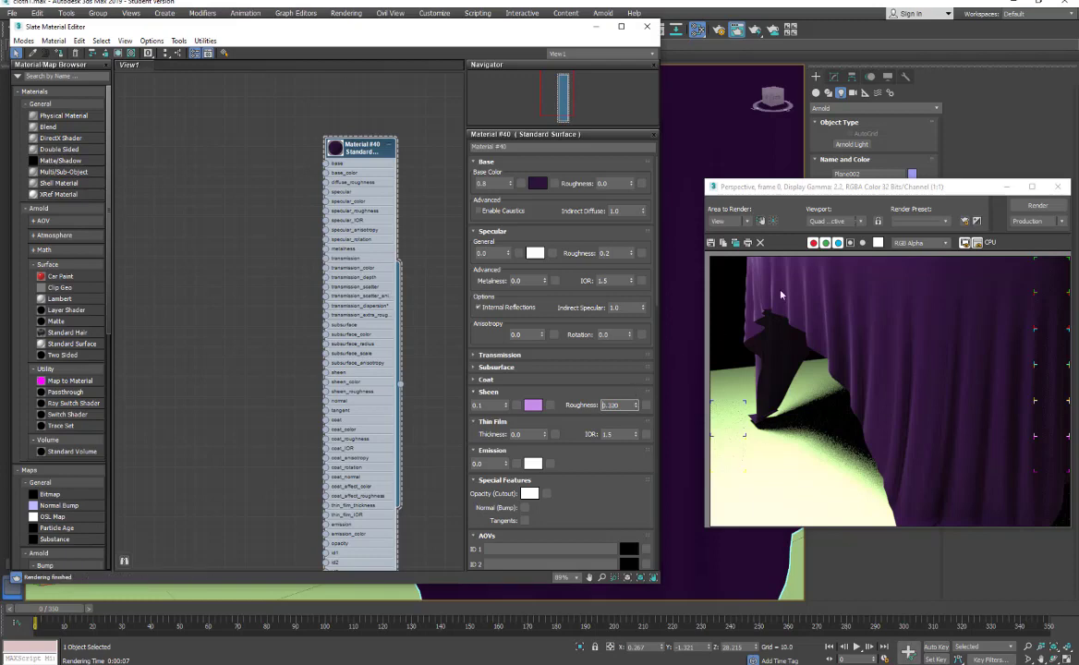
pyautogui.hotkey('shift', 'q')
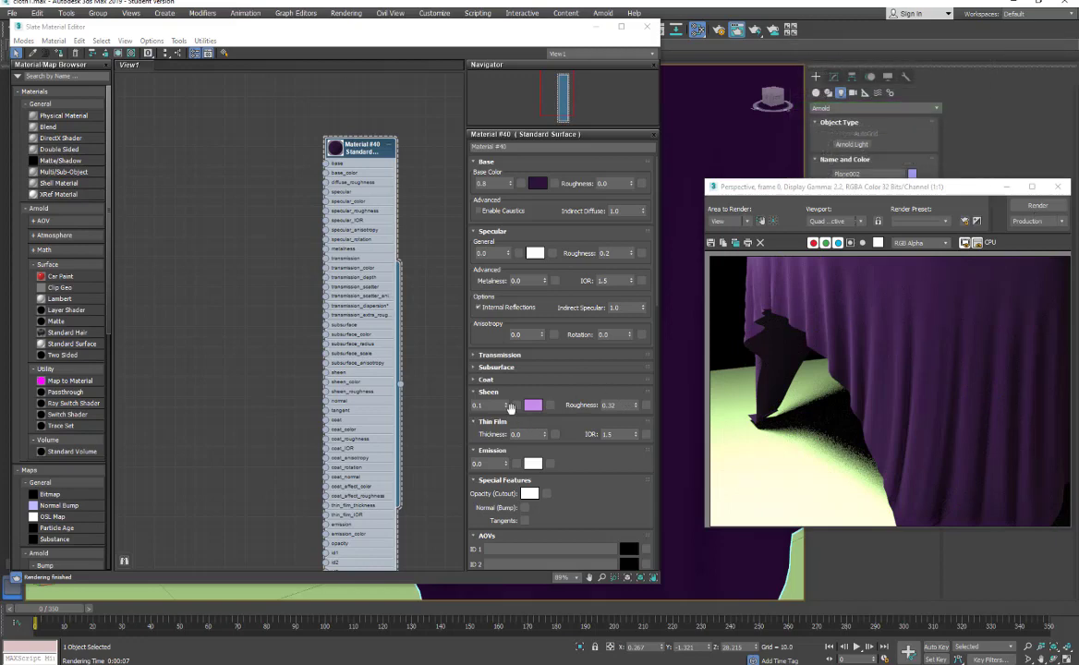
pyautogui.moveTo(506, 404); pyautogui.dragTo(507, 383)
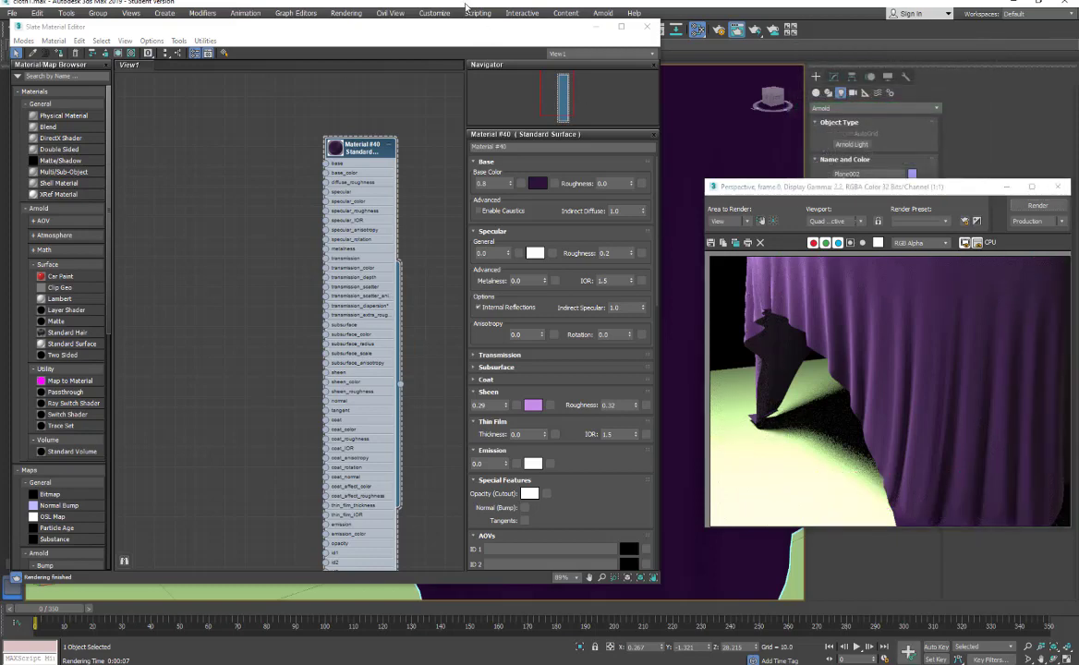
pyautogui.moveTo(431, 29); pyautogui.dragTo(163, 52)
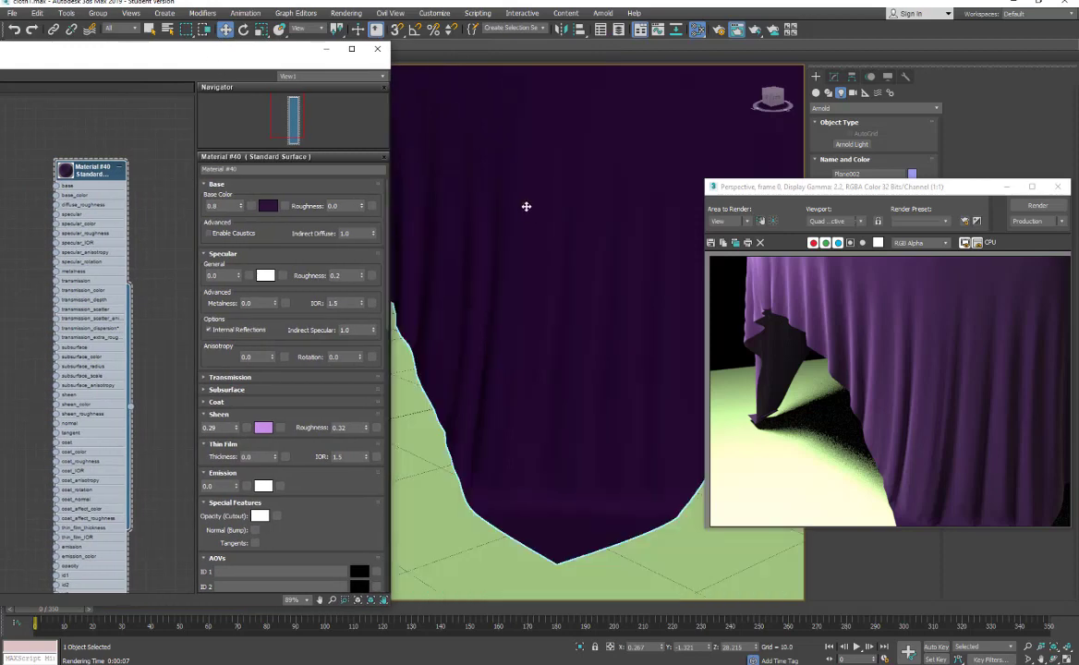
# - Re-render the tablecloth, then set sheen roughness to 0.13 and render again
pyautogui.scroll(-4, 526, 206)
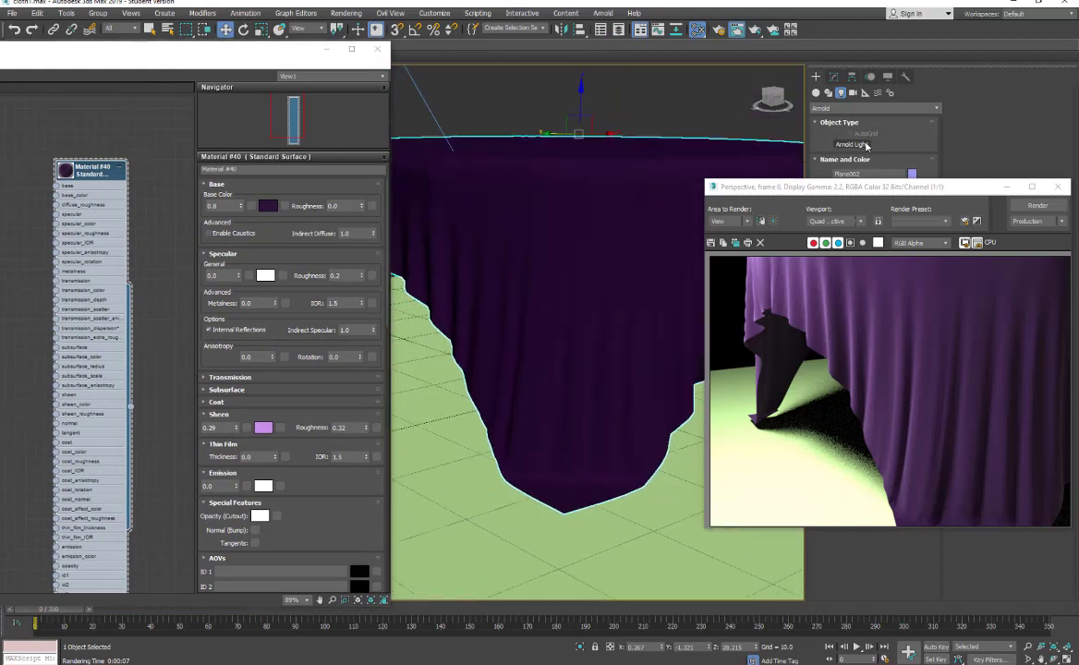
pyautogui.hotkey('shift', 'q')
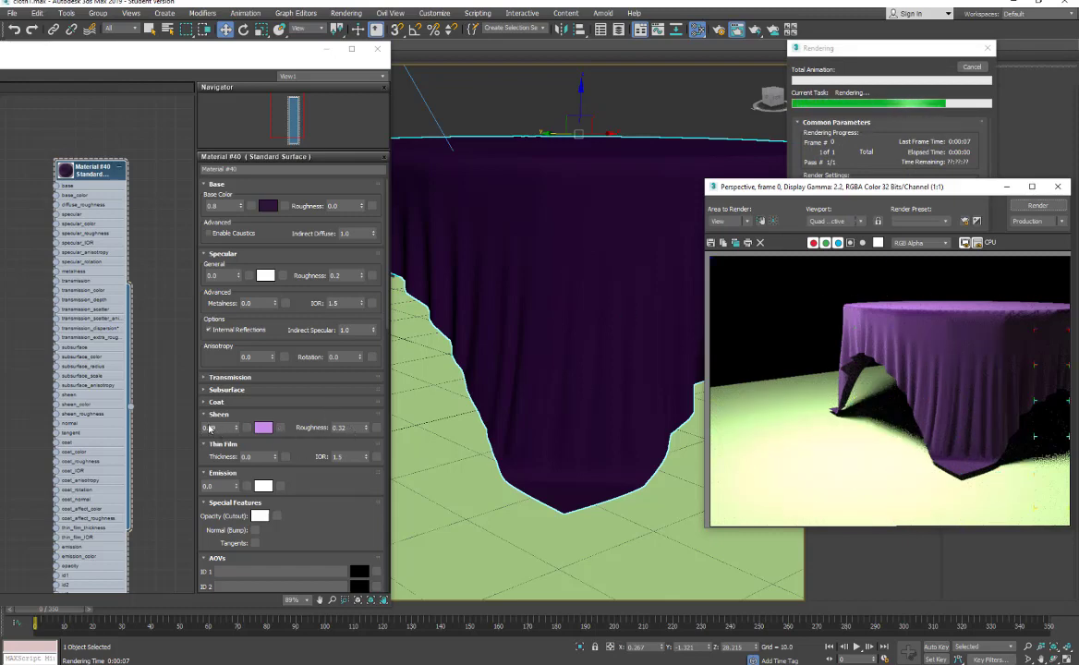
pyautogui.doubleClick(340, 427)
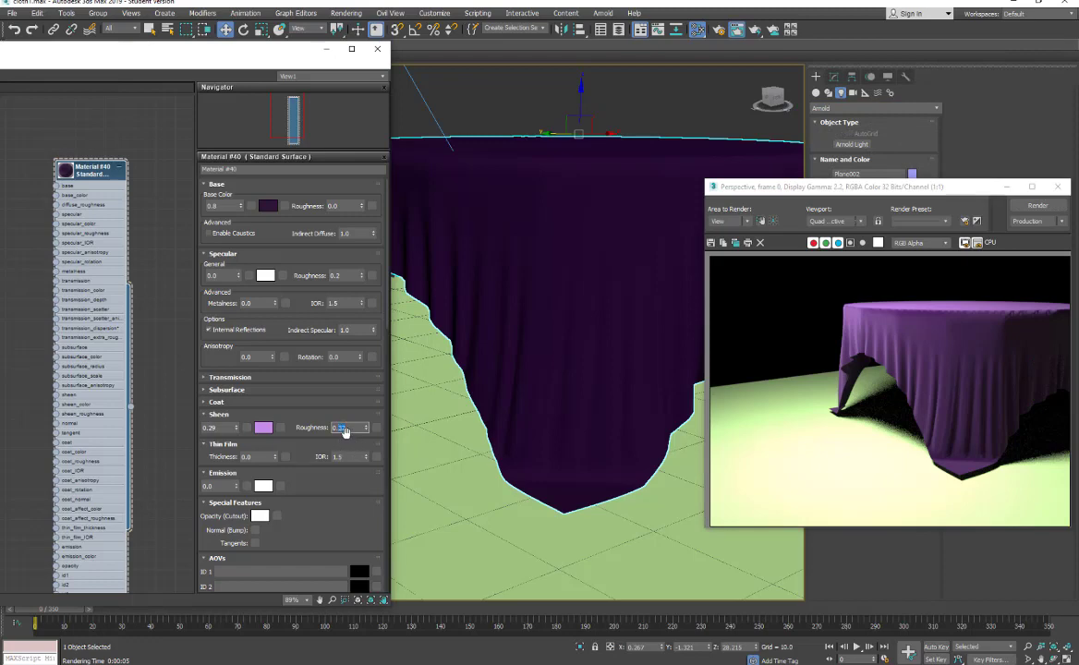
pyautogui.write('0.13')
pyautogui.click(1016, 209)
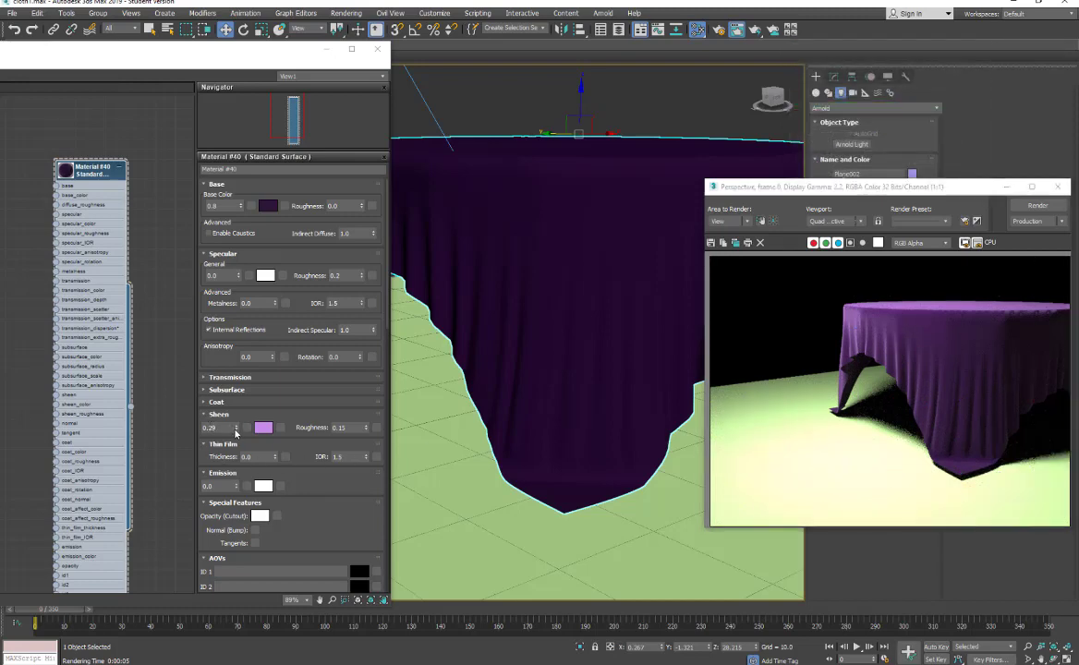
# - Lower sheen weight to 0.11, re-render, and pan the node view to the material node
pyautogui.moveTo(236, 429); pyautogui.dragTo(235, 434)
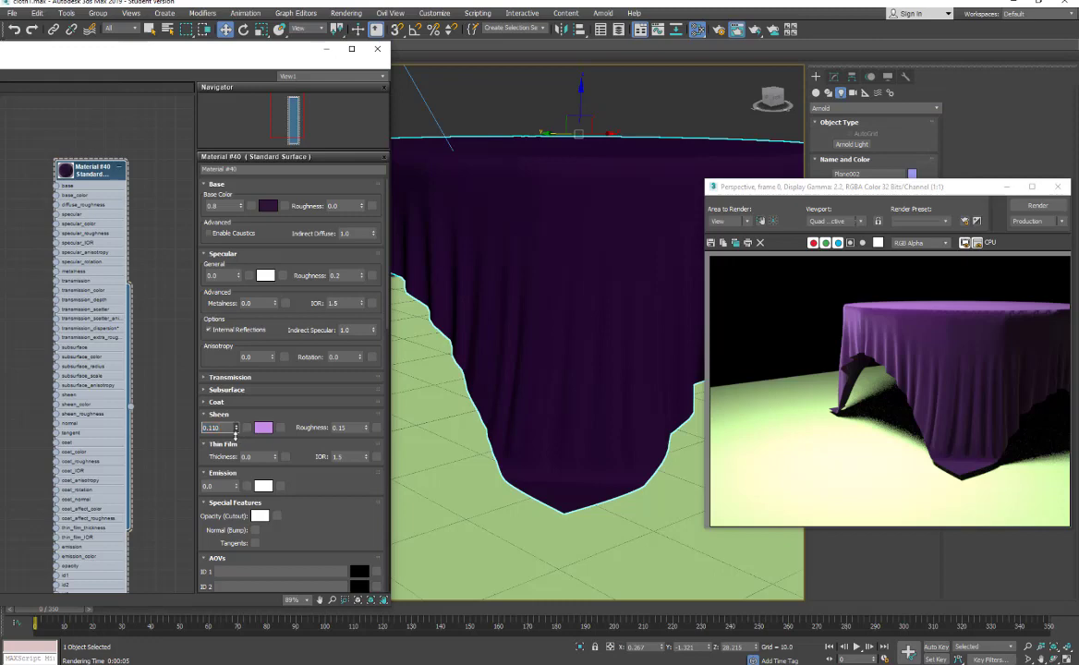
pyautogui.click(1038, 205)
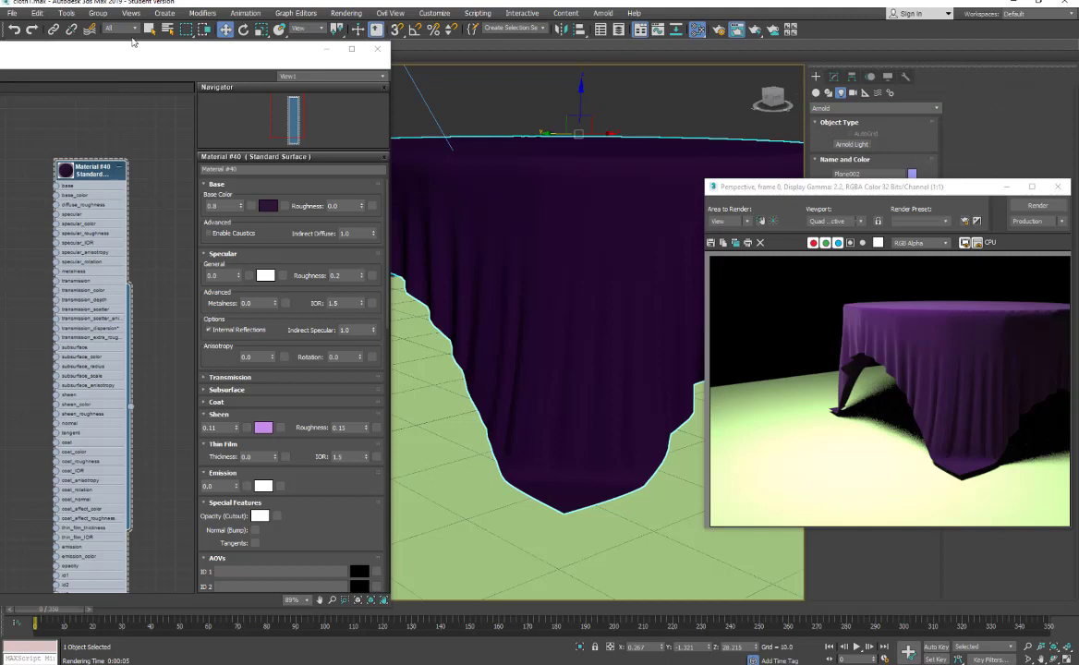
pyautogui.moveTo(148, 190); pyautogui.dragTo(74, 292, button='middle')
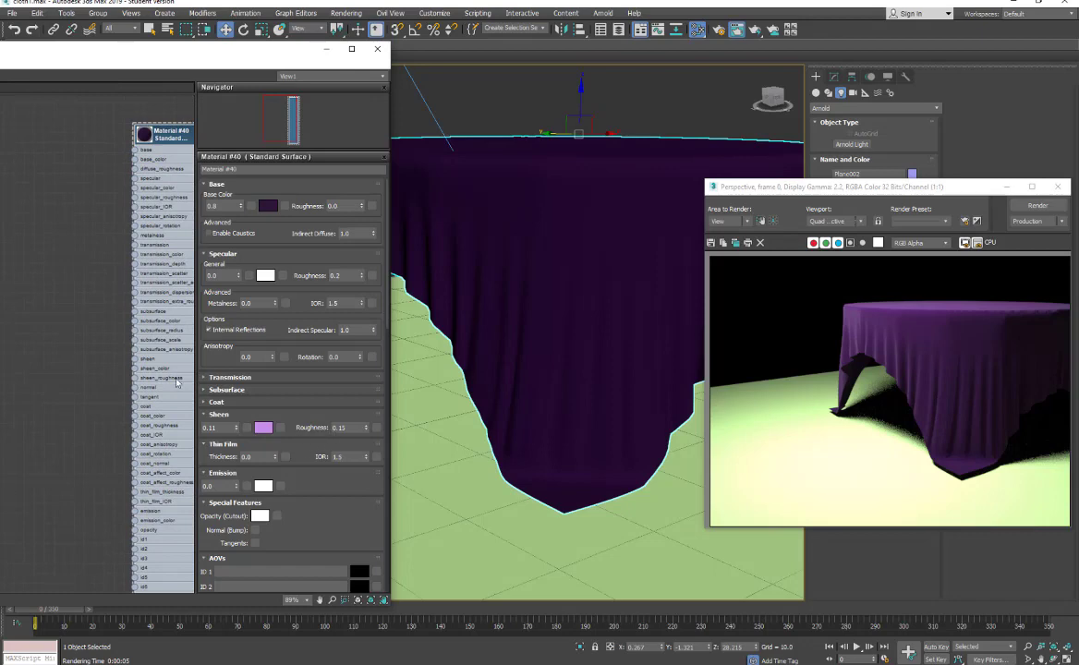
# - Add a Bitmap map node in the Slate view loaded with texture-cloth1.tga
pyautogui.moveTo(69, 291); pyautogui.dragTo(116, 241, button='middle')
pyautogui.rightClick(96, 267)
pyautogui.moveTo(108, 270)
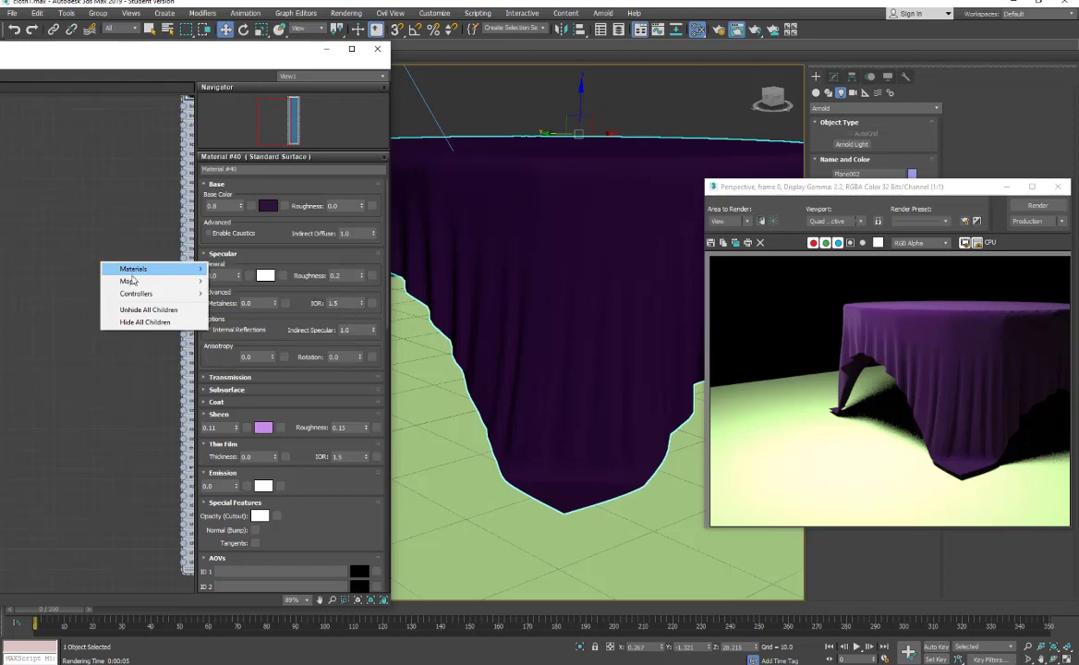
pyautogui.moveTo(231, 281)
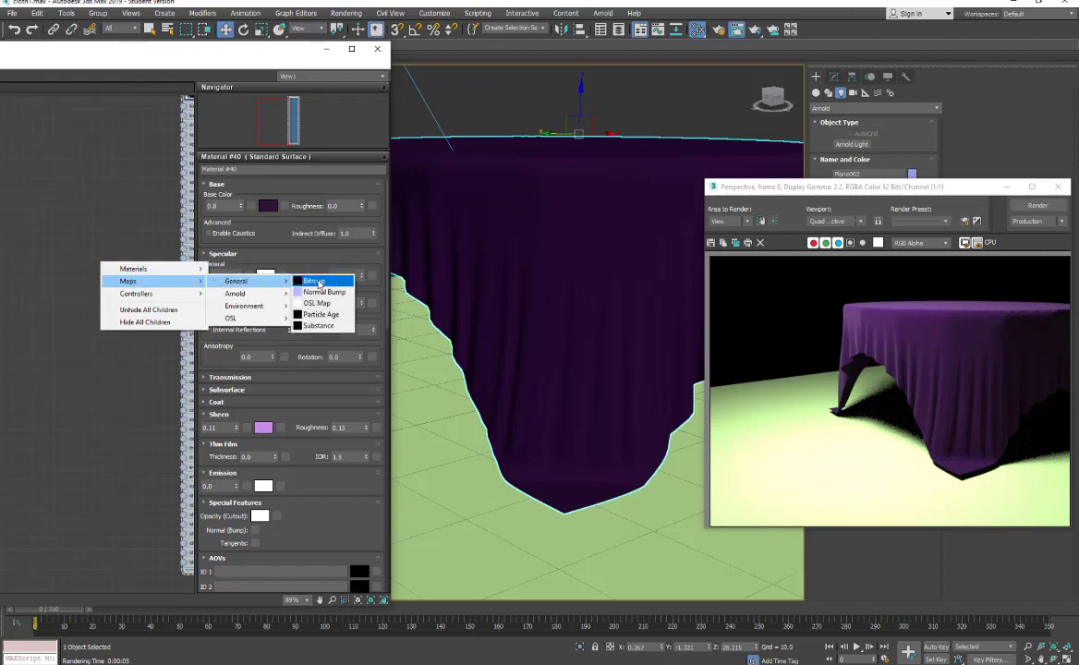
pyautogui.click(314, 281)
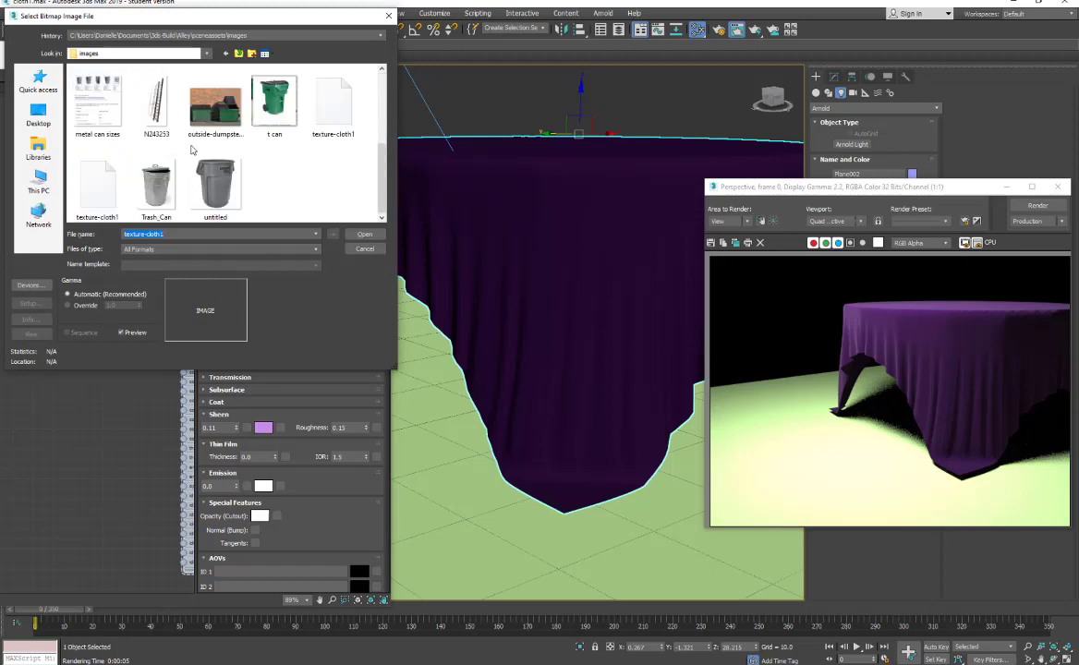
pyautogui.click(83, 213)
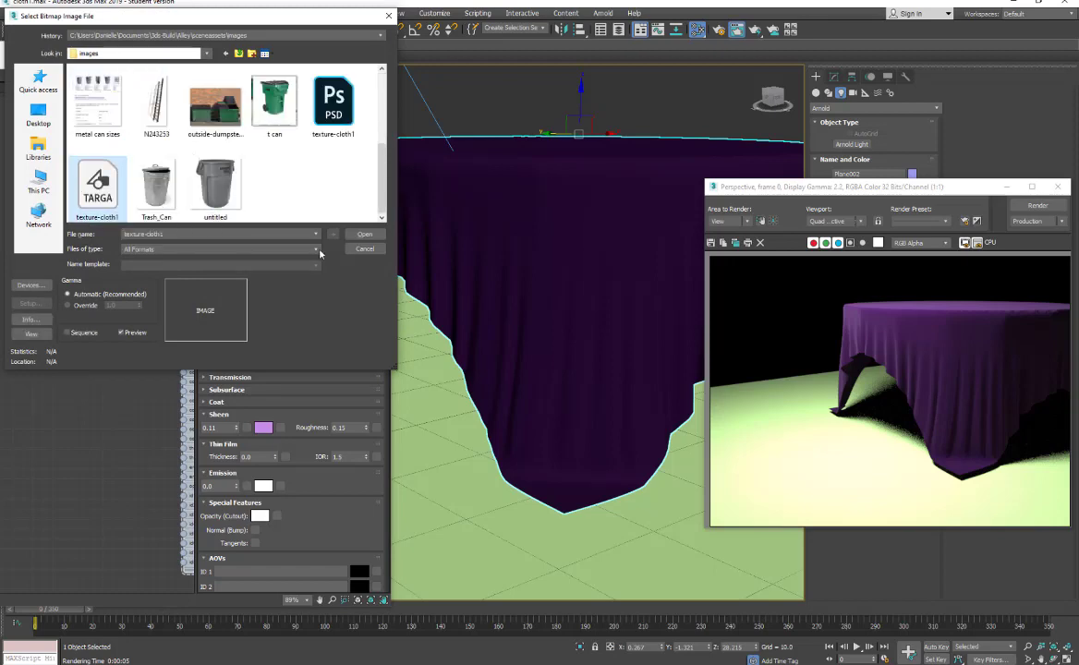
pyautogui.click(364, 234)
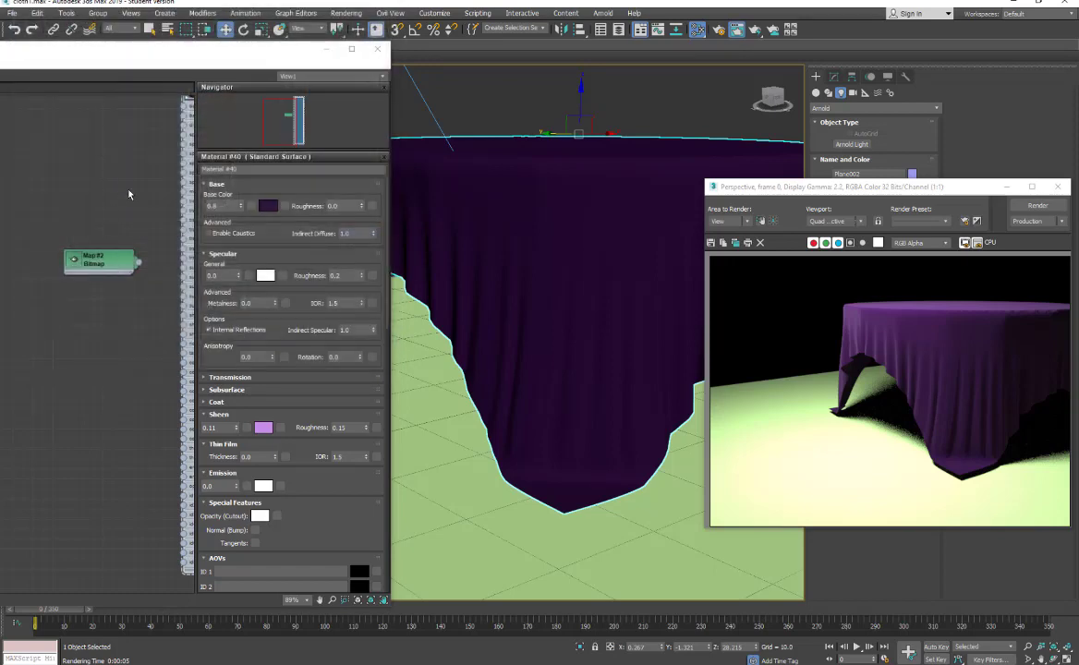
# - Preview the bitmap's noise image, close the preview, and bring Material #40 into view
pyautogui.rightClick(74, 263)
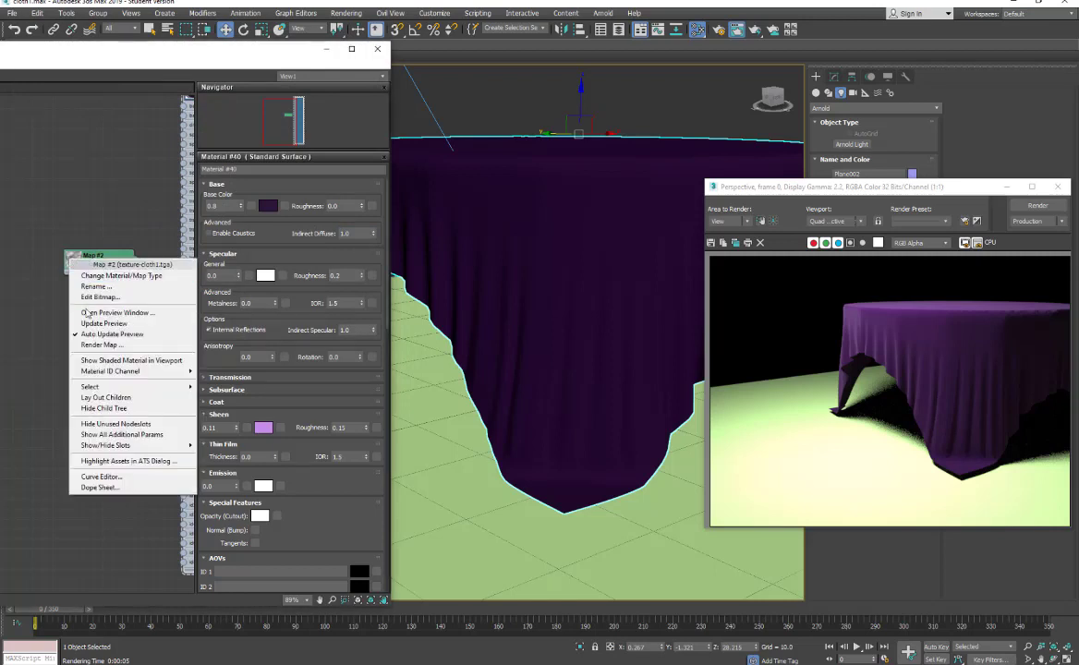
pyautogui.click(114, 314)
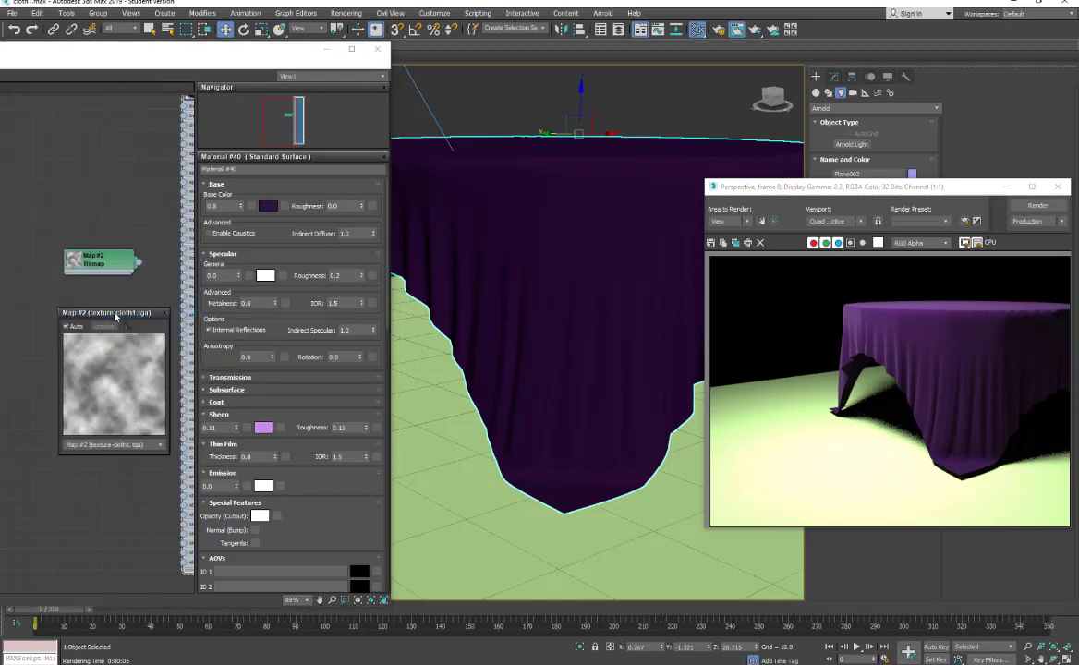
pyautogui.click(149, 289)
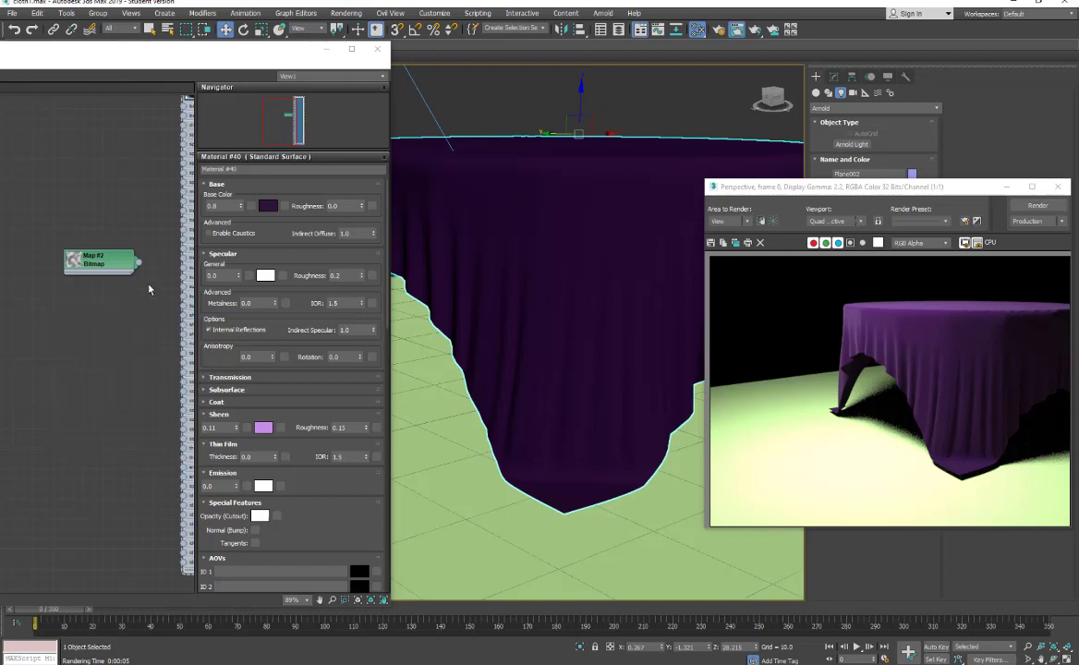
pyautogui.click(161, 314)
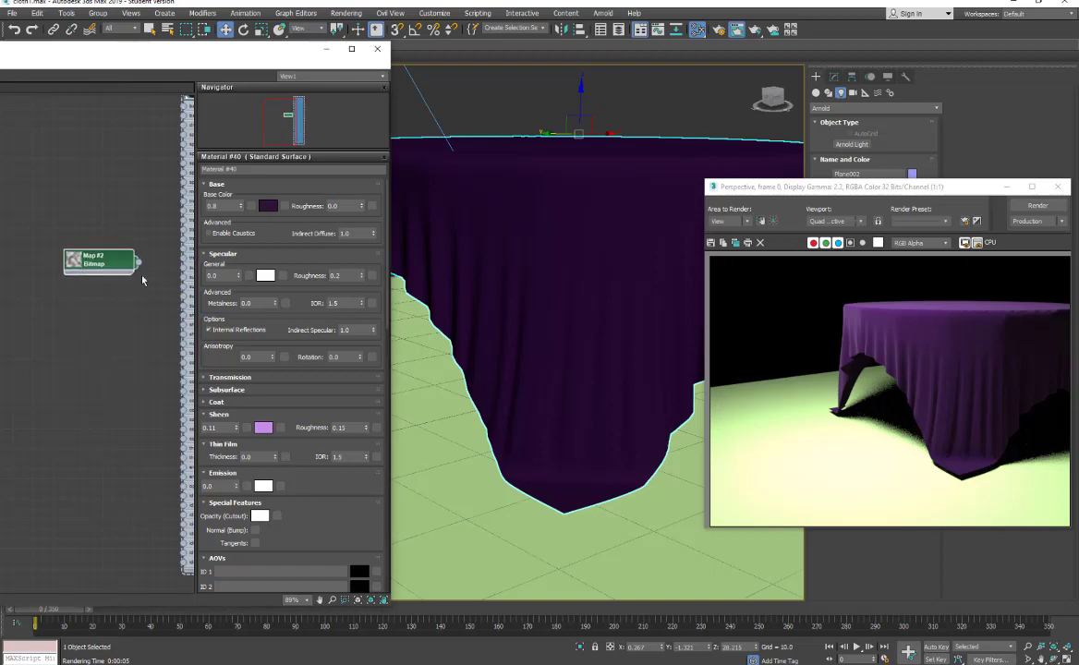
pyautogui.moveTo(140, 274); pyautogui.dragTo(107, 365, button='middle')
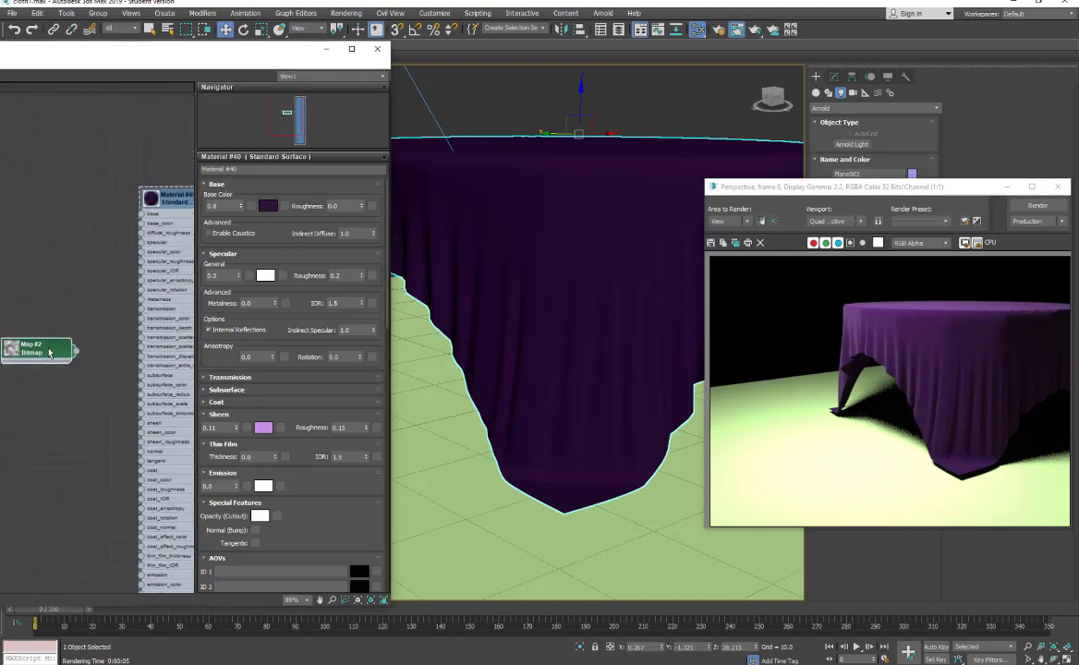
# - Wire the Map #2 bitmap output into Material #40's sheen input
pyautogui.moveTo(42, 345); pyautogui.dragTo(54, 273)
pyautogui.moveTo(73, 256); pyautogui.dragTo(141, 426)
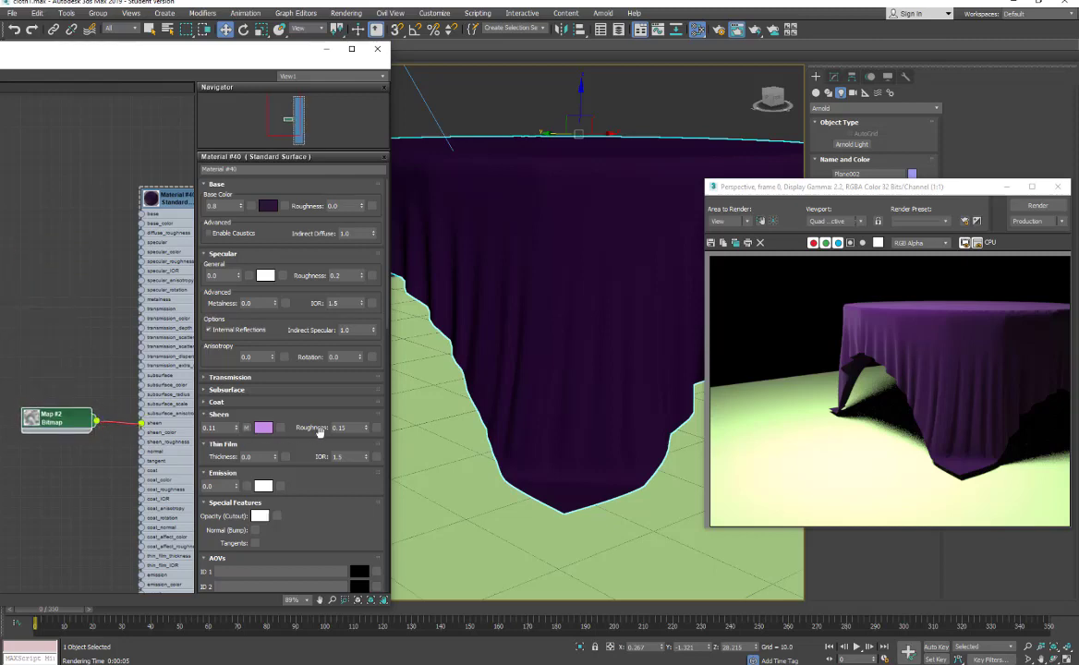
pyautogui.click(347, 427)
# - Collapse the Sheen settings, re-render, and show the Map #2 bitmap parameters
pyautogui.click(298, 414)
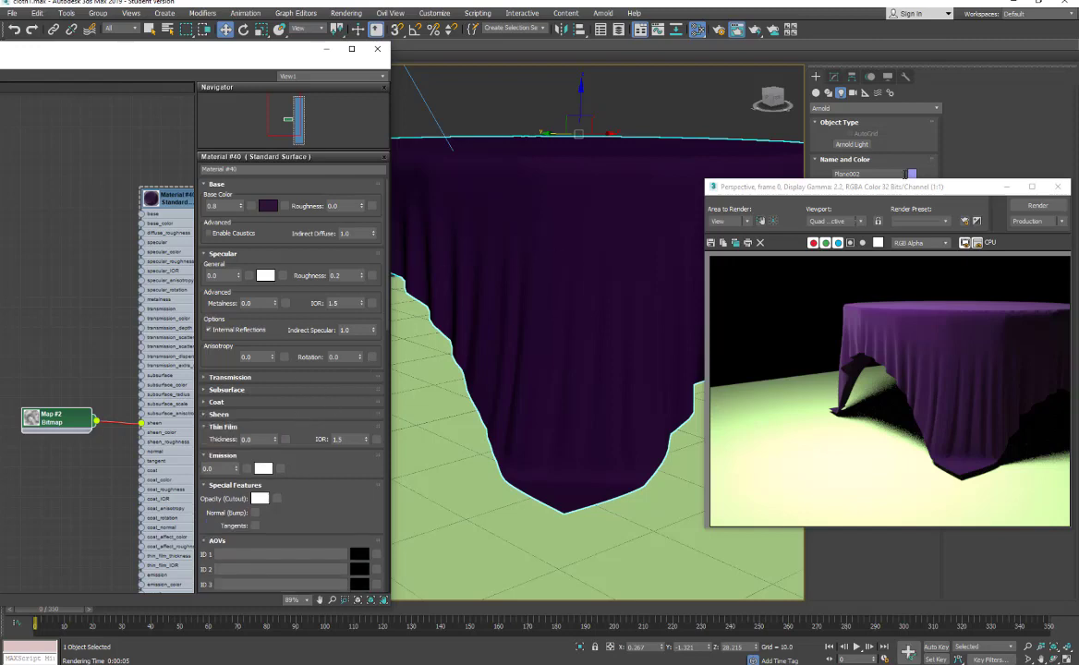
pyautogui.click(1037, 205)
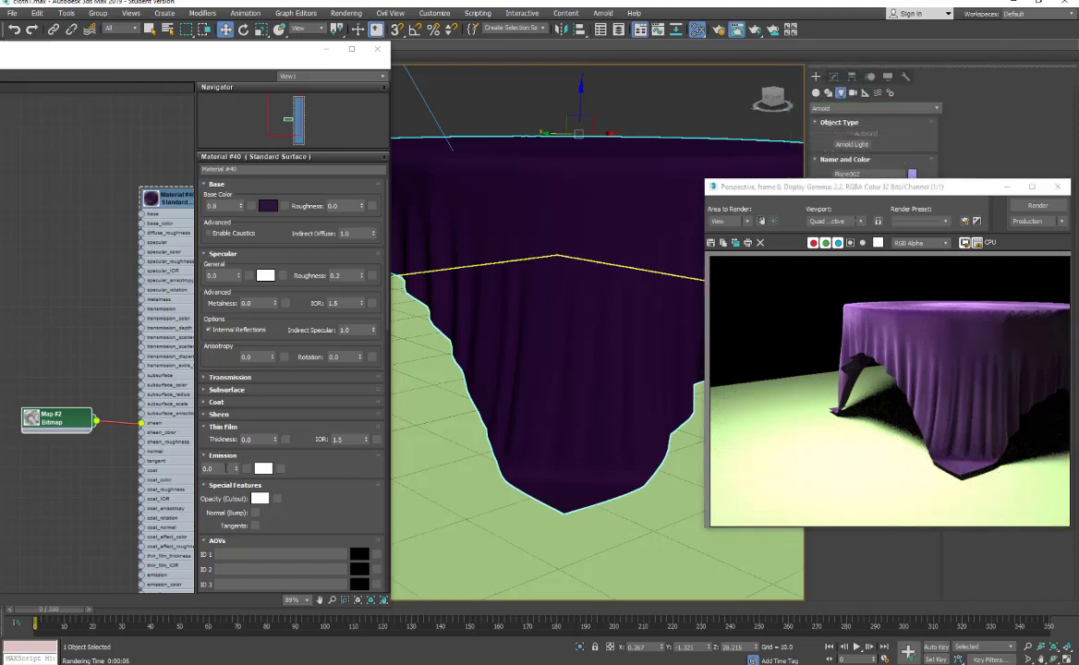
pyautogui.doubleClick(63, 425)
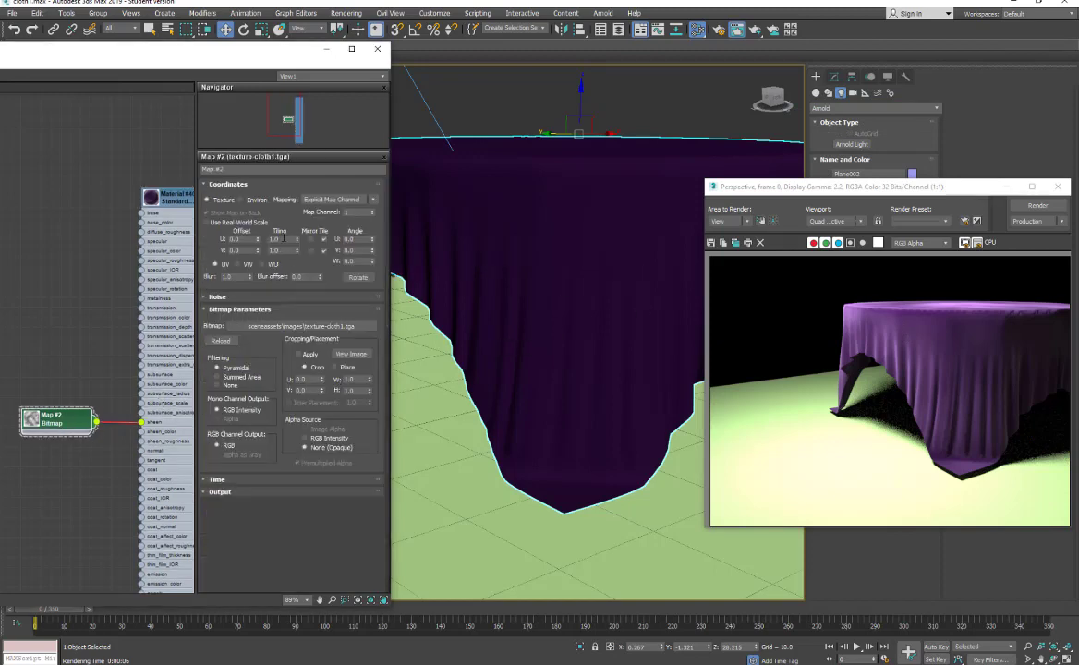
# - Set Map #2 tiling to 30.0 in U and V, render, then zoom in and render a close-up
pyautogui.doubleClick(276, 239)
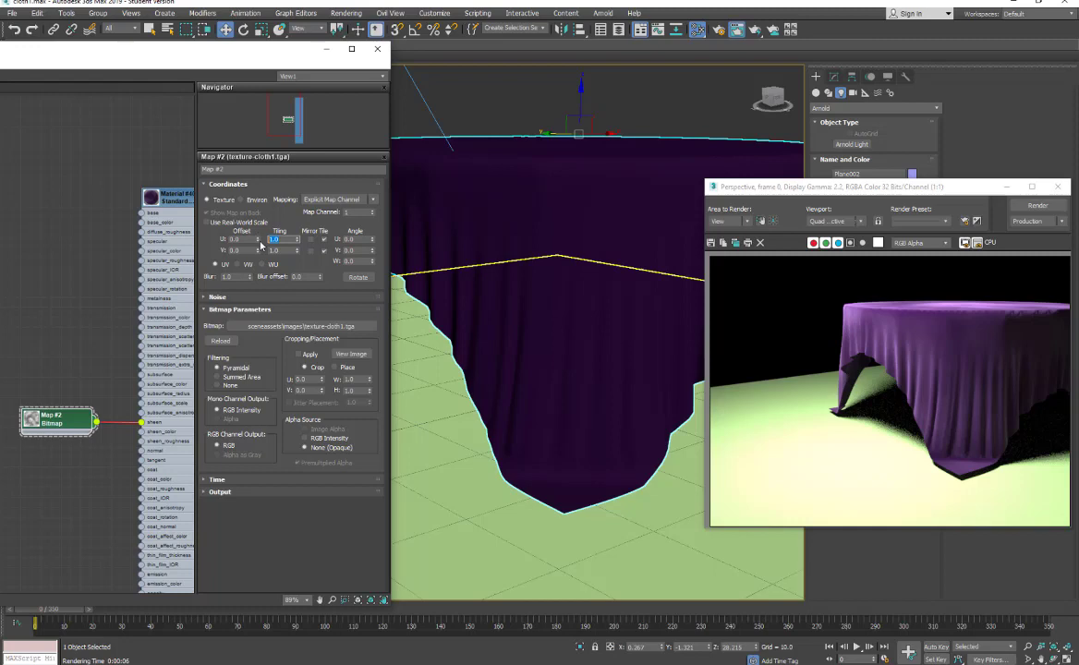
pyautogui.press('Tab')
pyautogui.write('30')
pyautogui.click(1038, 205)
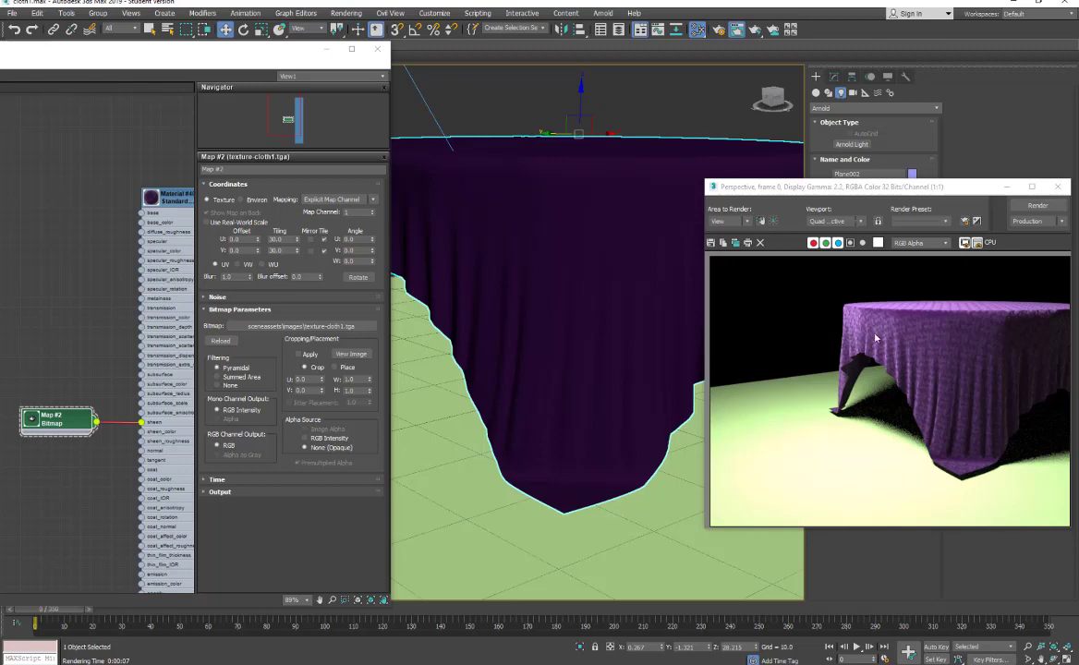
pyautogui.scroll(3, 551, 315)
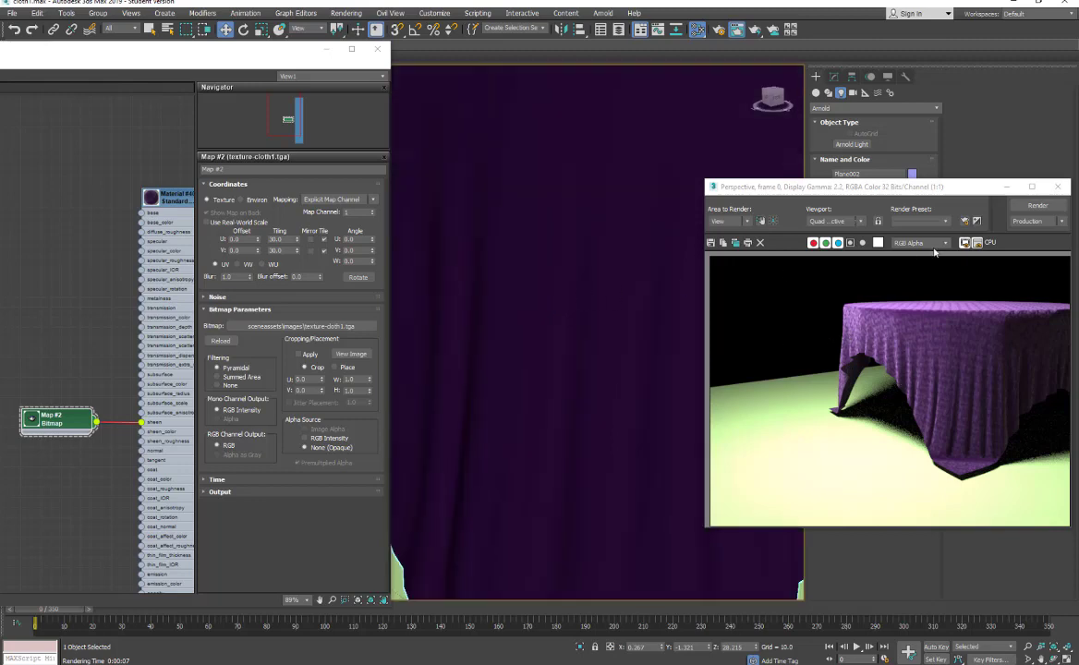
pyautogui.click(1037, 206)
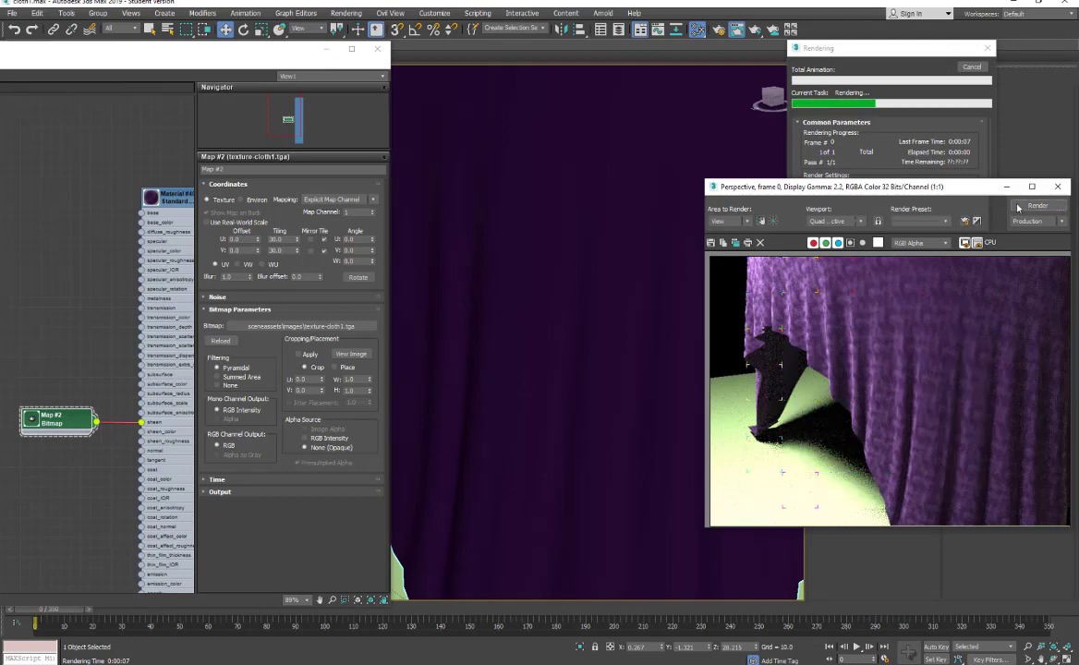
# - Cancel the running render, set Map #2 tiling to 60.0 in U and V, and re-render
pyautogui.click(972, 67)
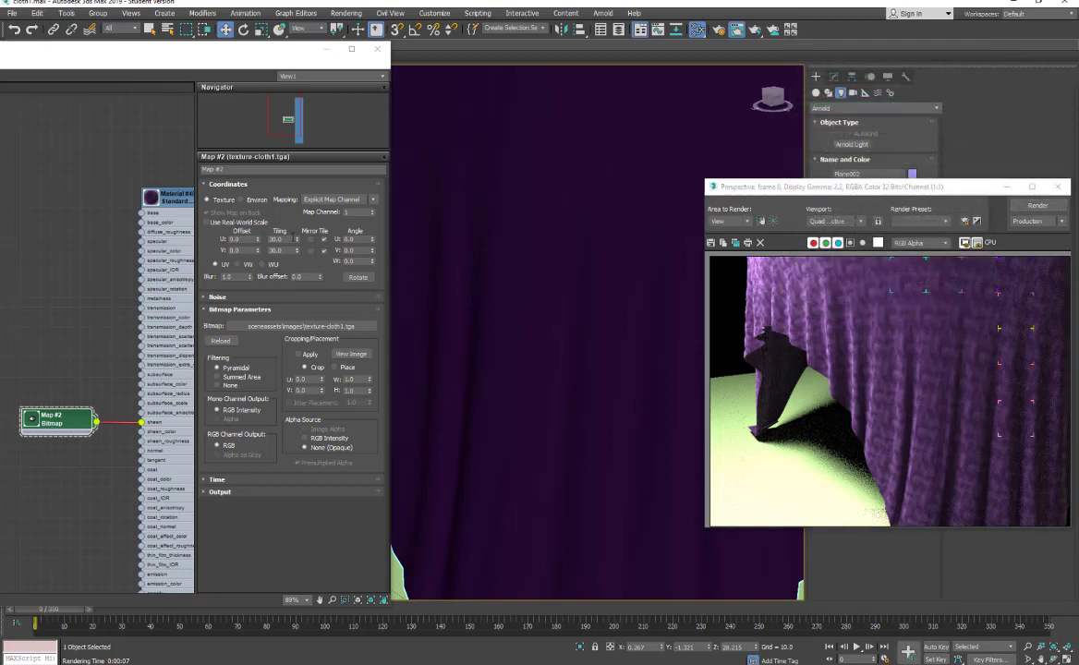
pyautogui.doubleClick(281, 239)
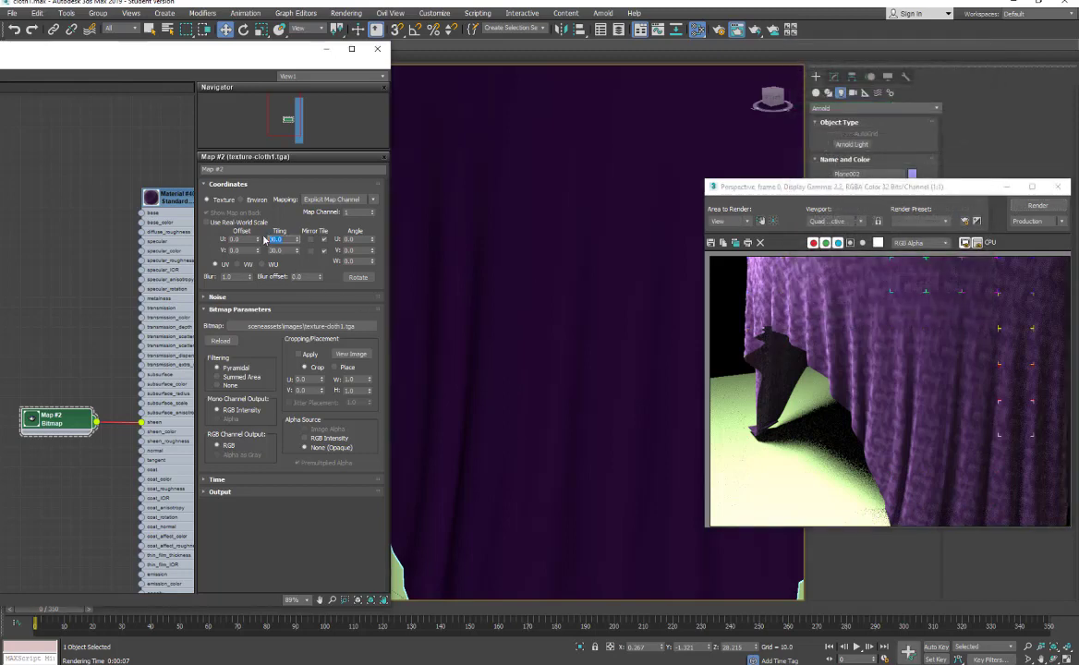
pyautogui.write('60')
pyautogui.press('Tab')
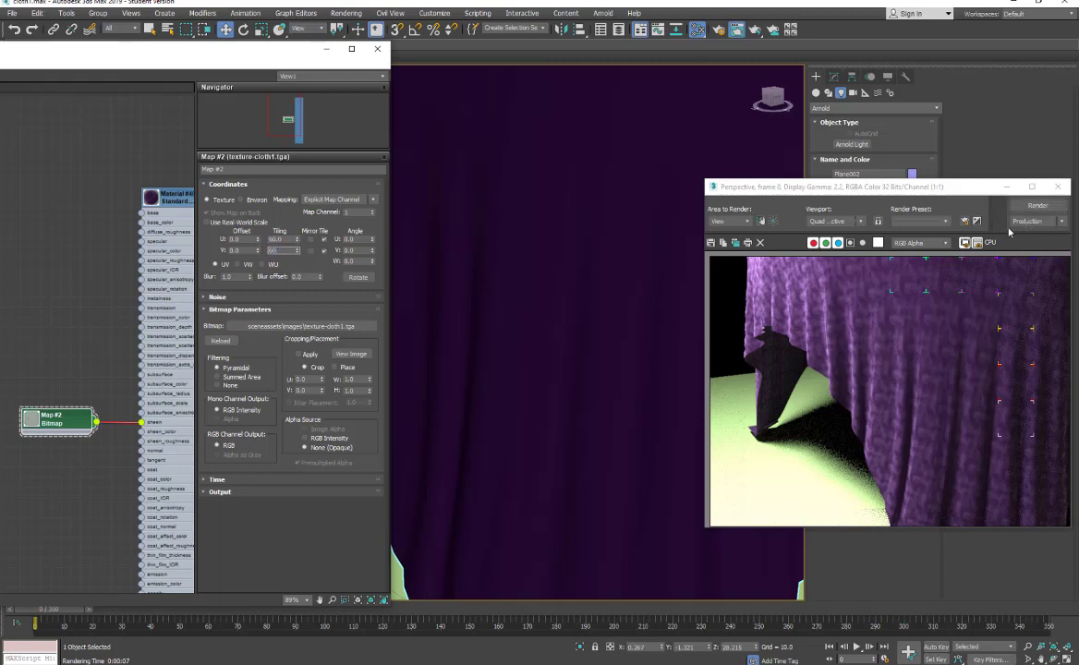
pyautogui.click(1037, 205)
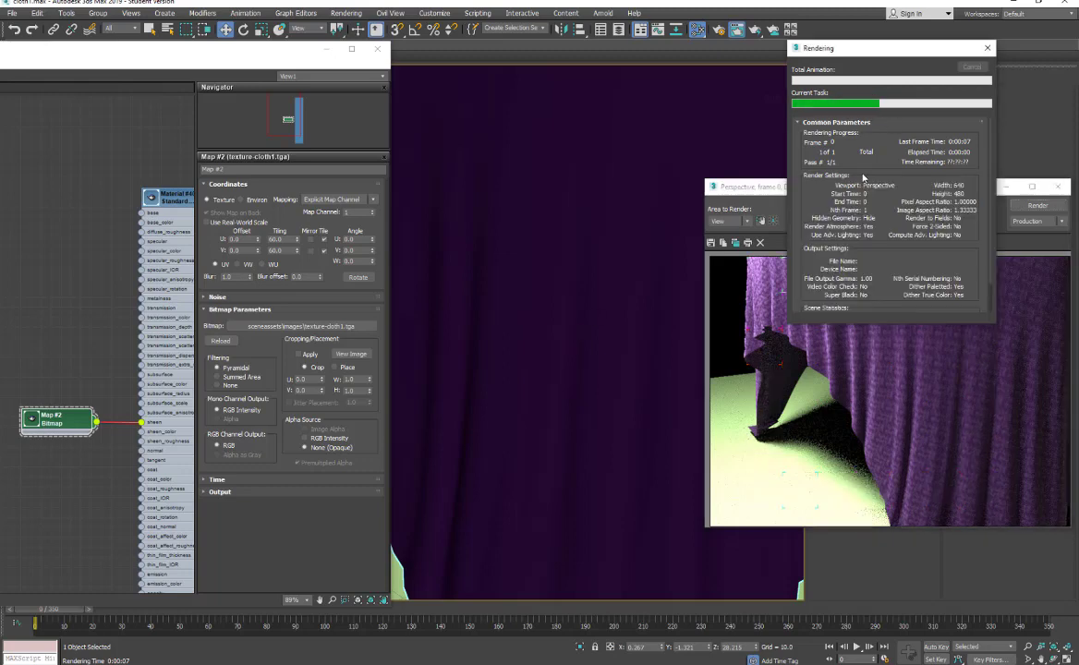
pyautogui.scroll(-5, 570, 330)
# - Render the zoomed-out full tablecloth with the 60× tiled sheen texture
pyautogui.hotkey('shift', 'q')
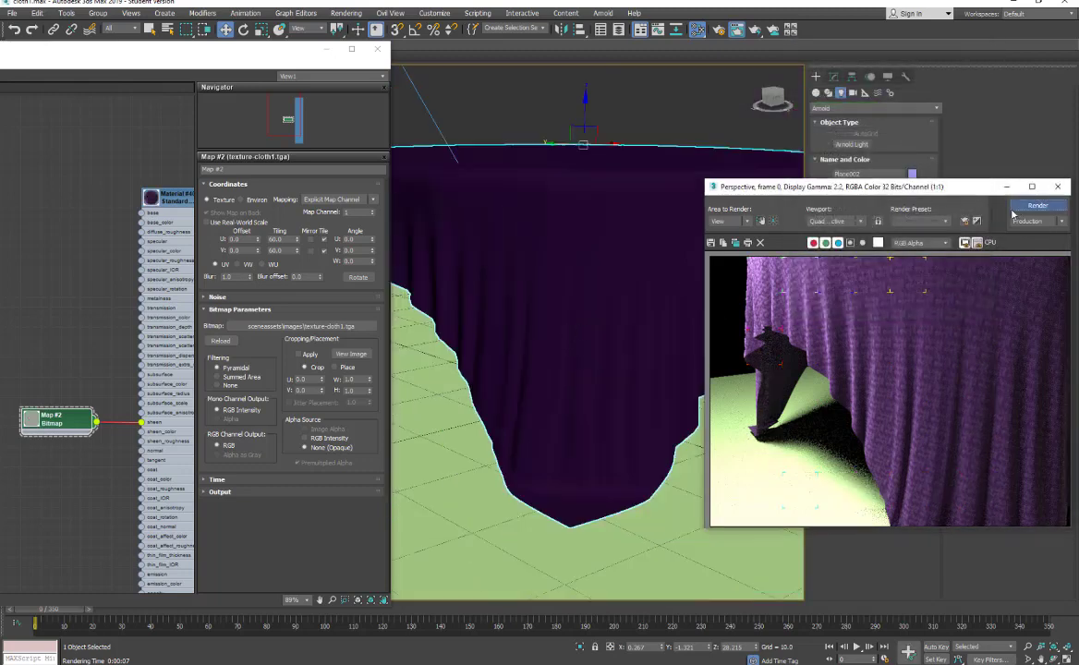